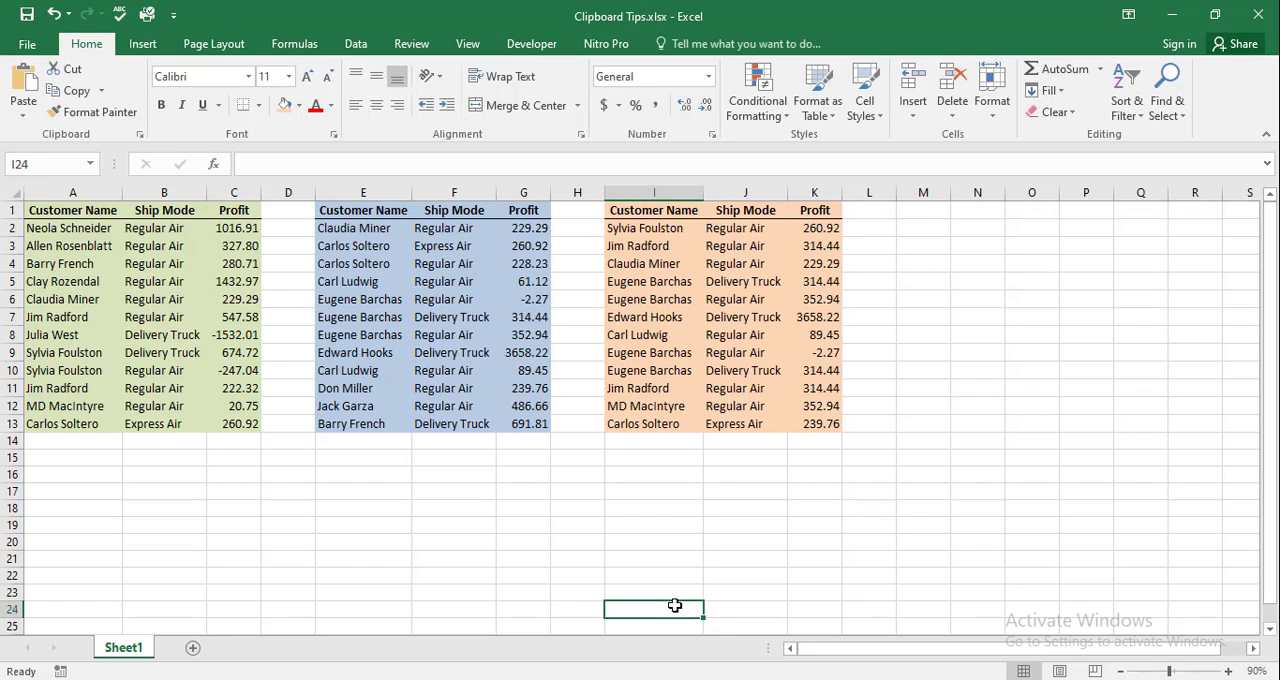
left_click_drag(70, 210, 250, 424)
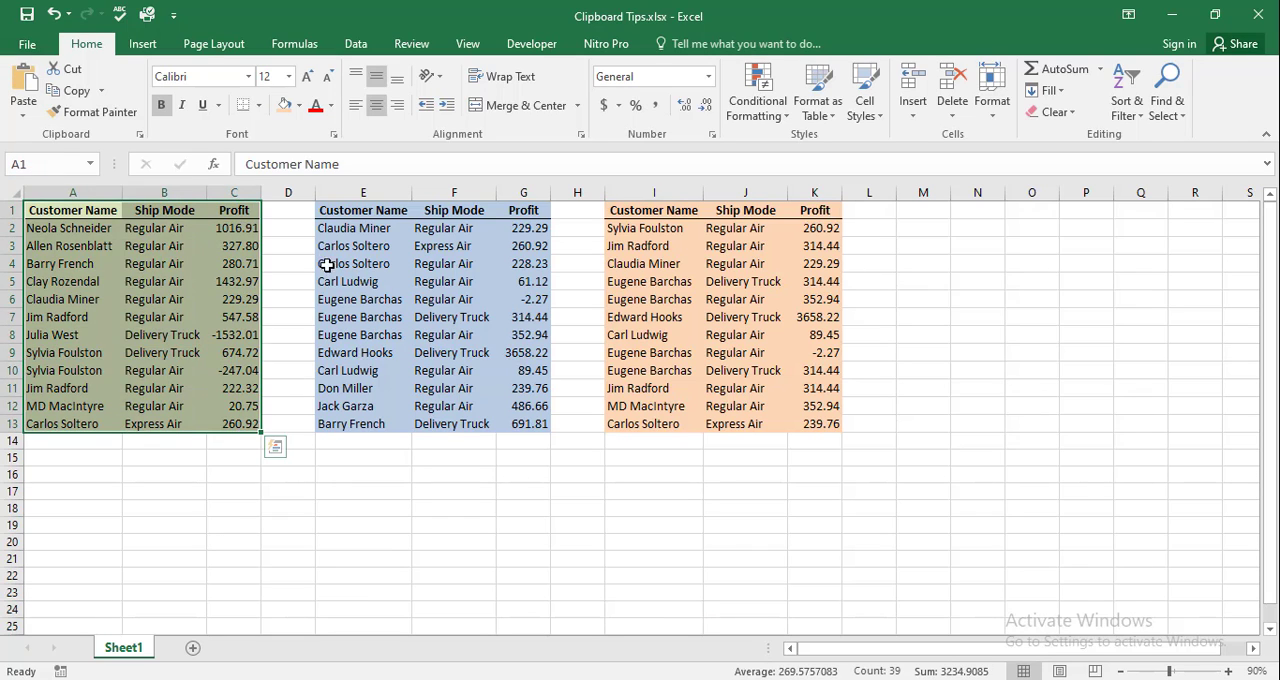
left_click_drag(334, 209, 526, 423)
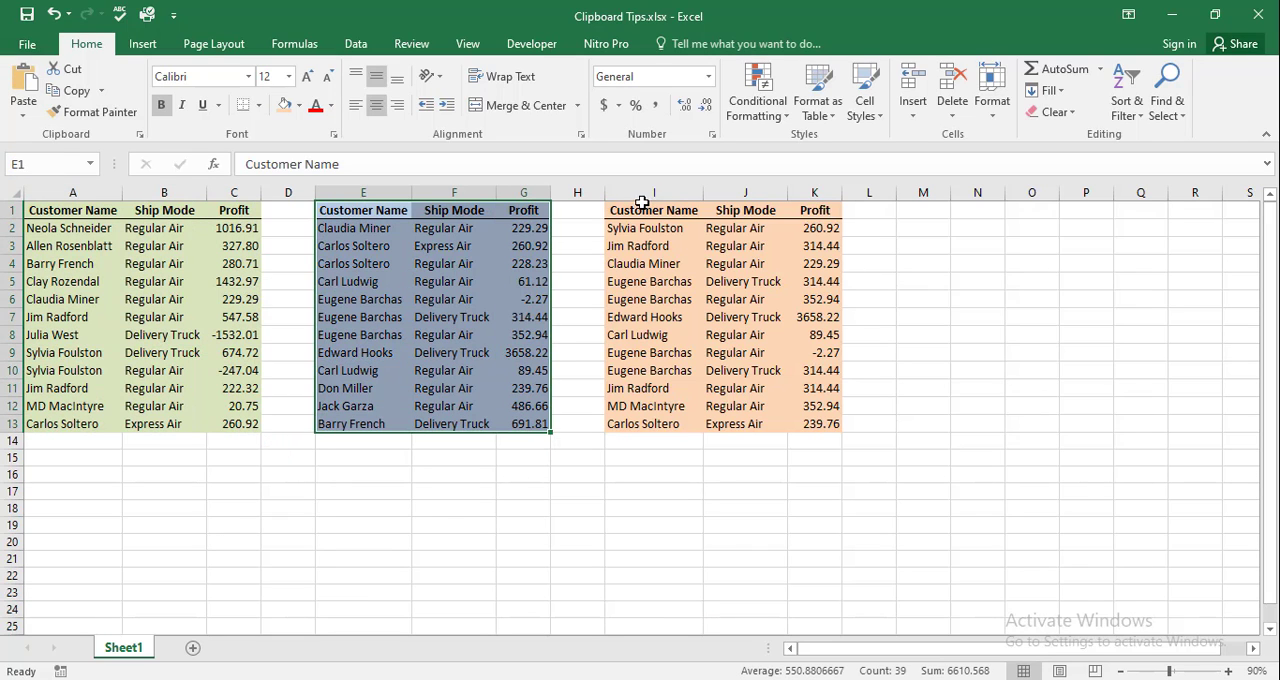
left_click_drag(641, 203, 820, 423)
left_click(1000, 405)
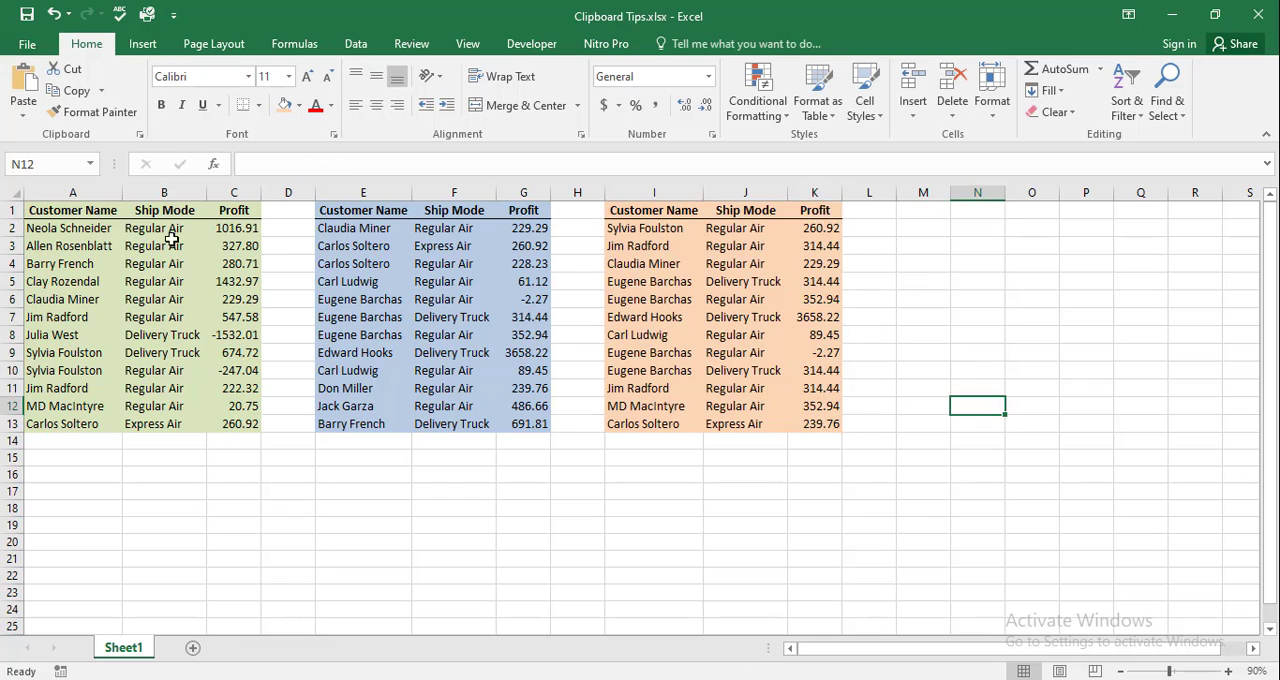
Try to copy the separate ranges A1:C5, E4:G6, E9:G12, I2:K2 and I6:K7 together as one multiple selection
left_click_drag(62, 210, 240, 284)
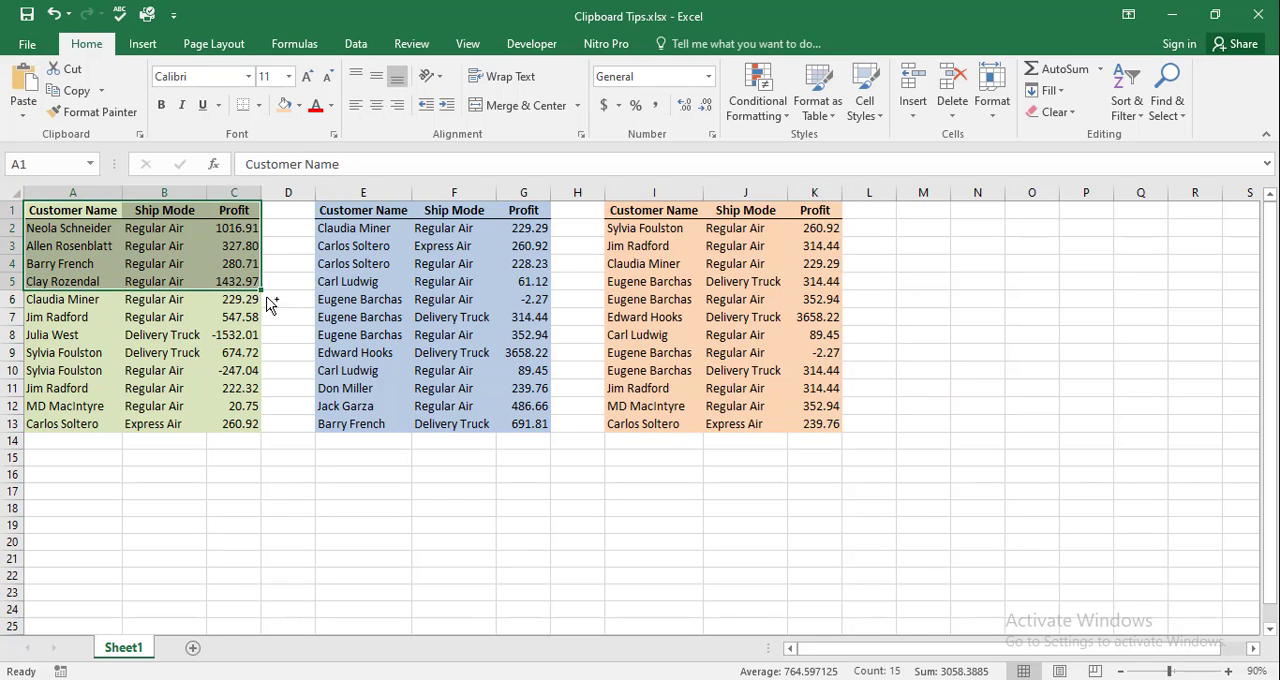
left_click_drag(340, 263, 519, 303)
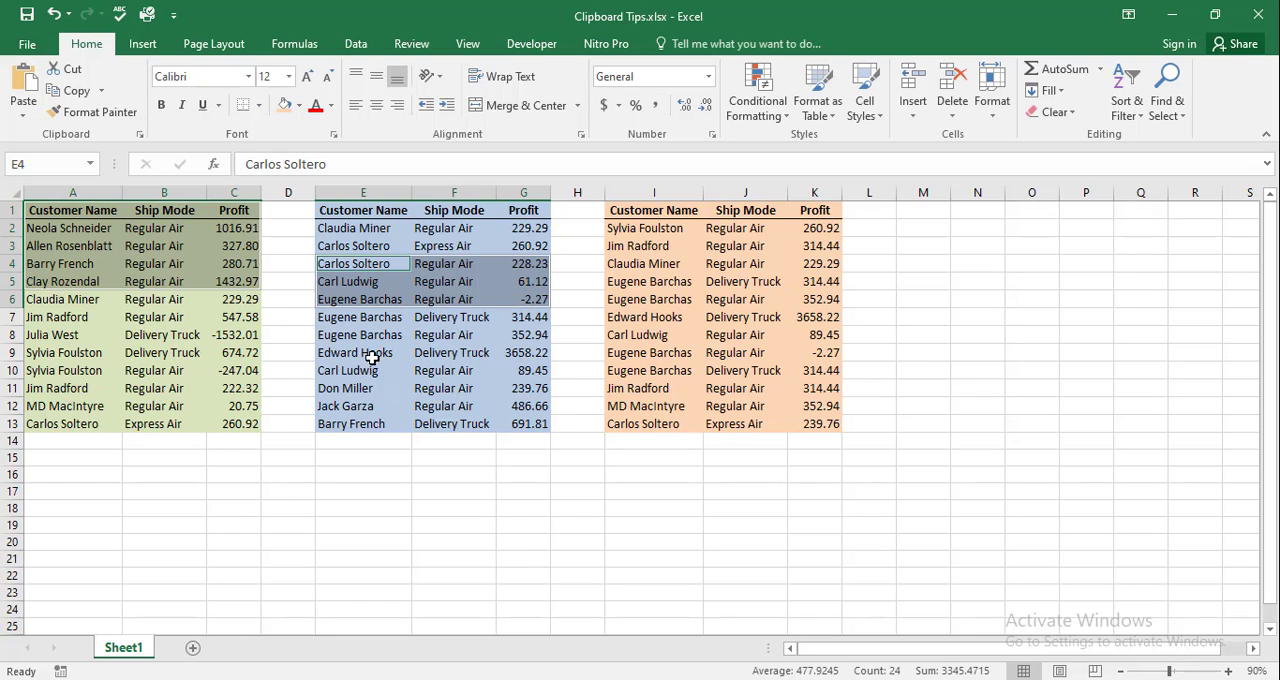
left_click_drag(372, 357, 517, 402)
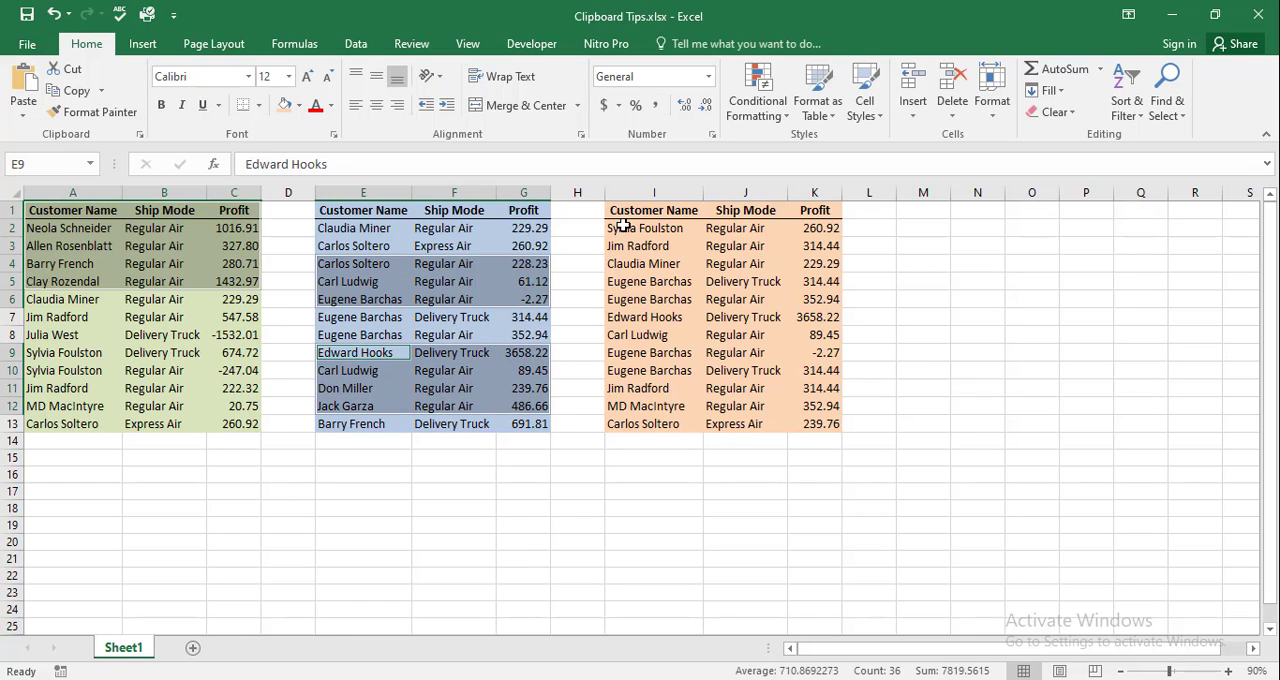
left_click_drag(622, 226, 820, 232)
left_click(662, 299, "ctrl")
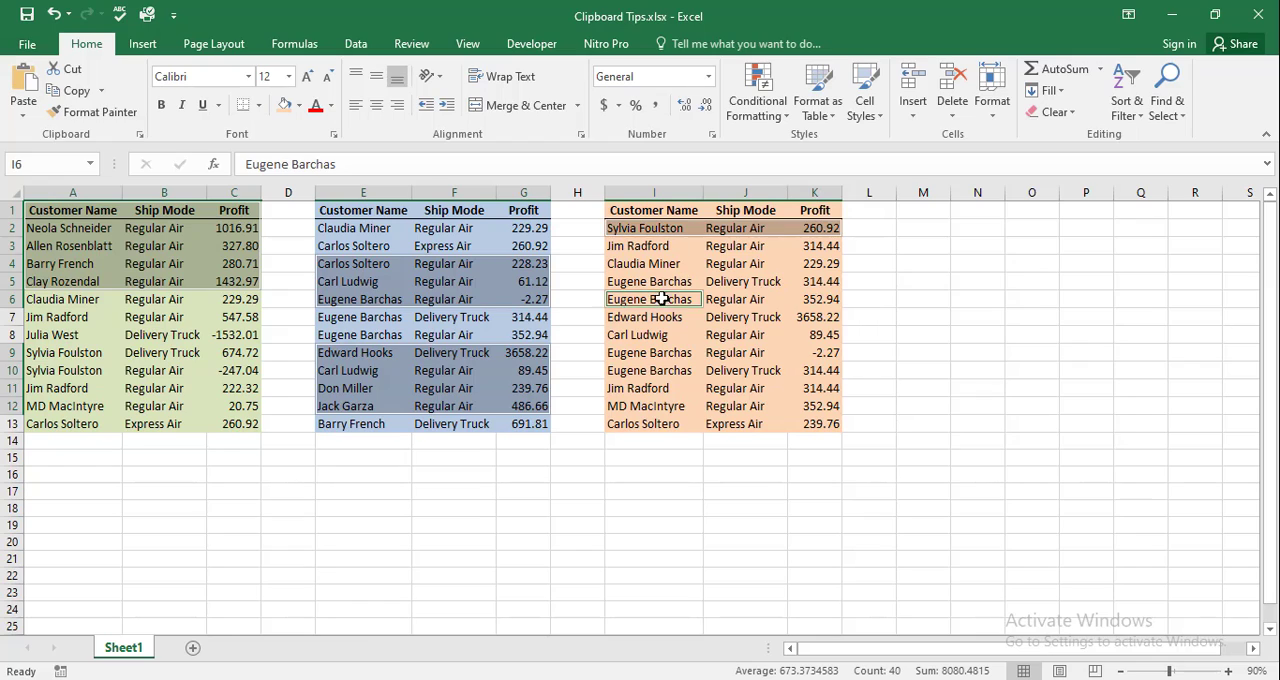
left_click_drag(662, 299, 818, 314)
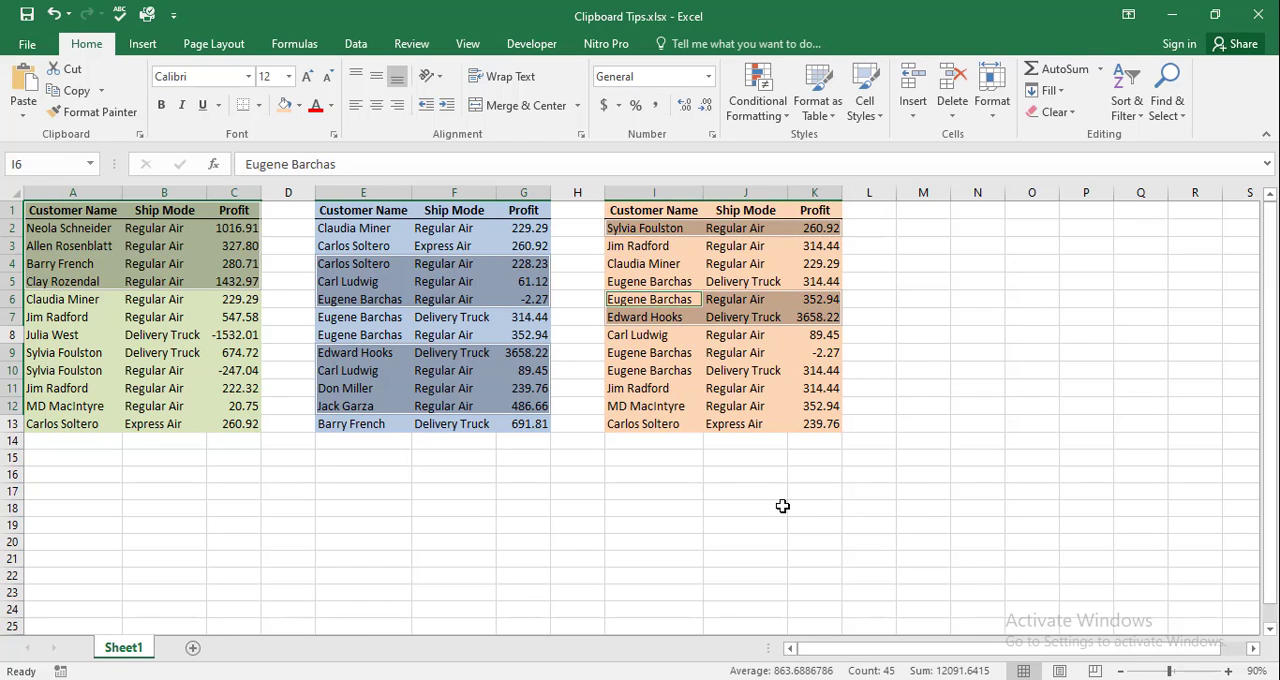
right_click(506, 386)
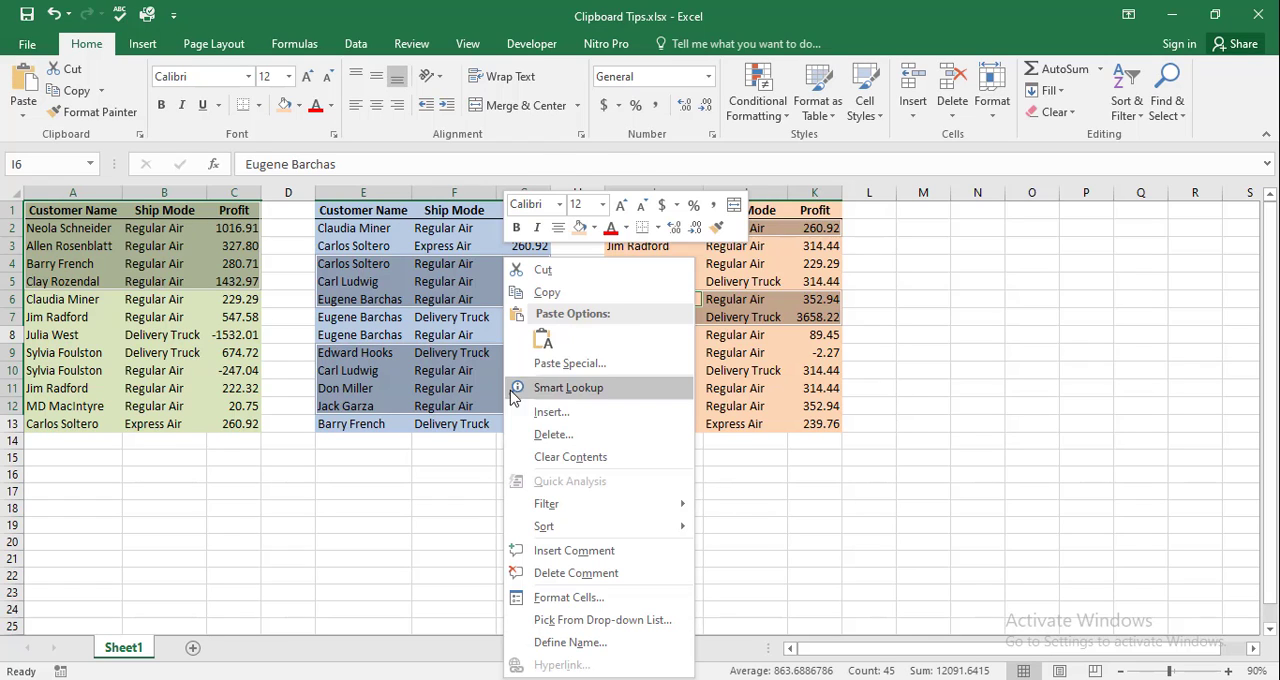
left_click(545, 290)
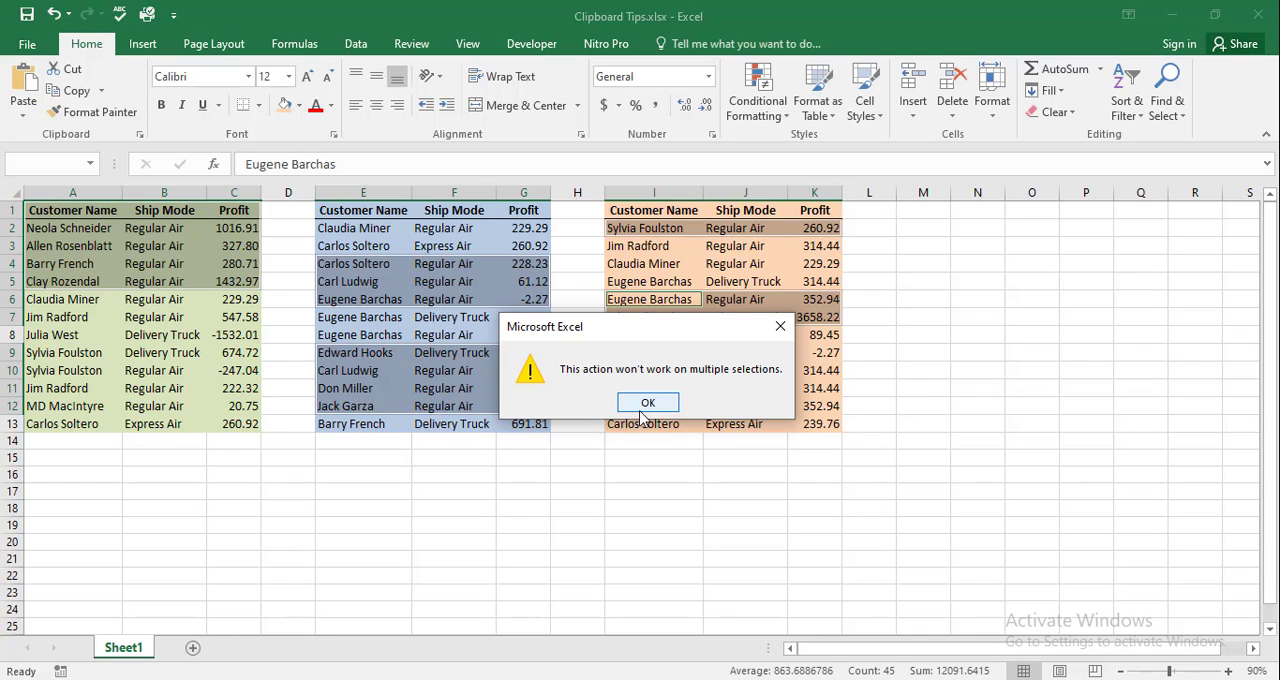
left_click(645, 405)
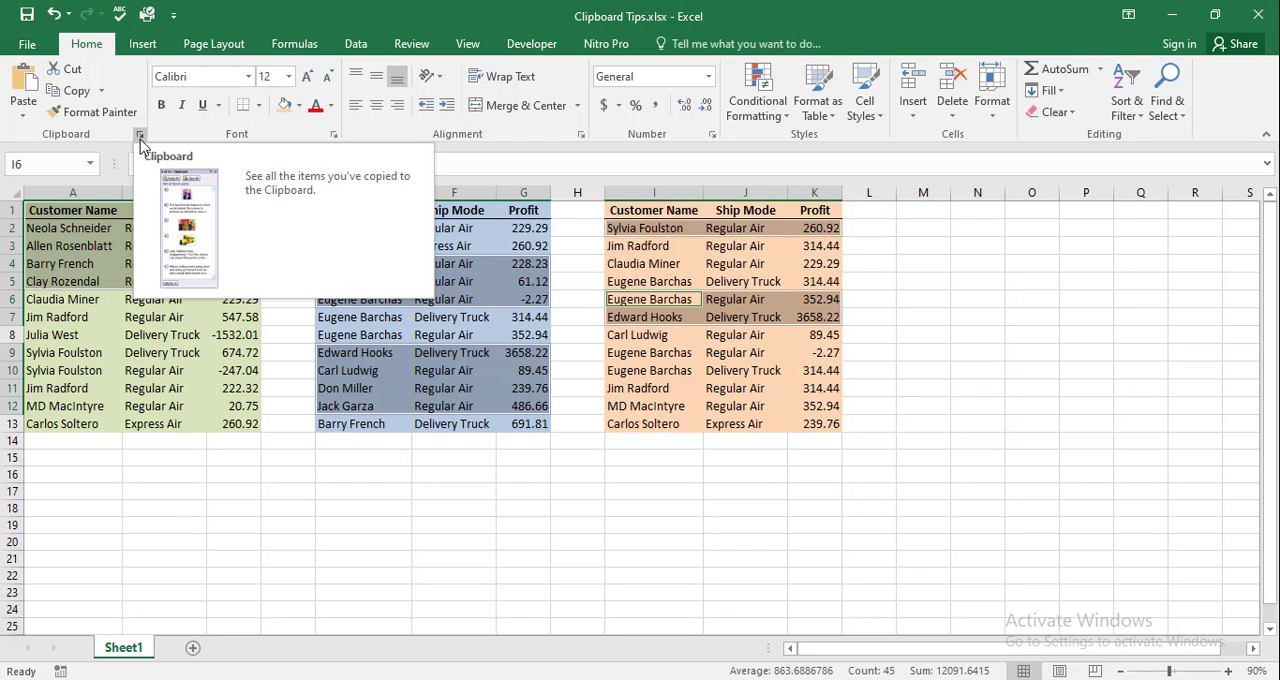
Deselect the ranges, show the Office Clipboard and clear all items from it
left_click(189, 487)
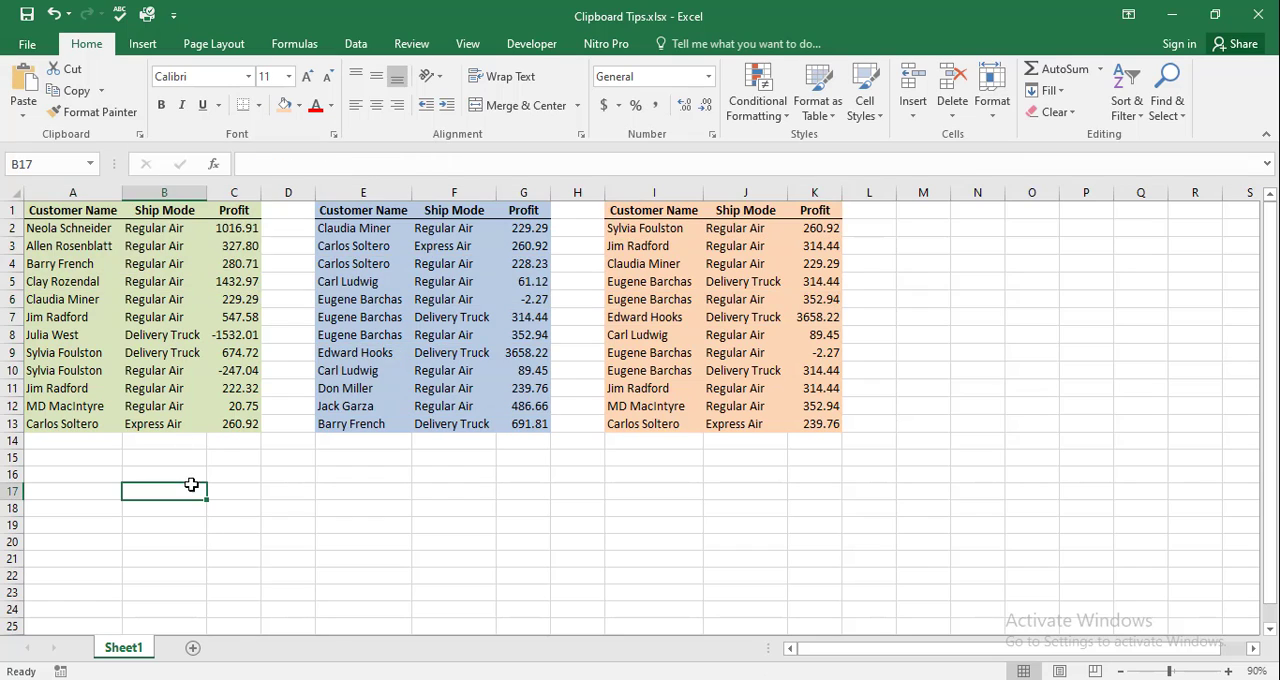
left_click(140, 136)
left_click(122, 241)
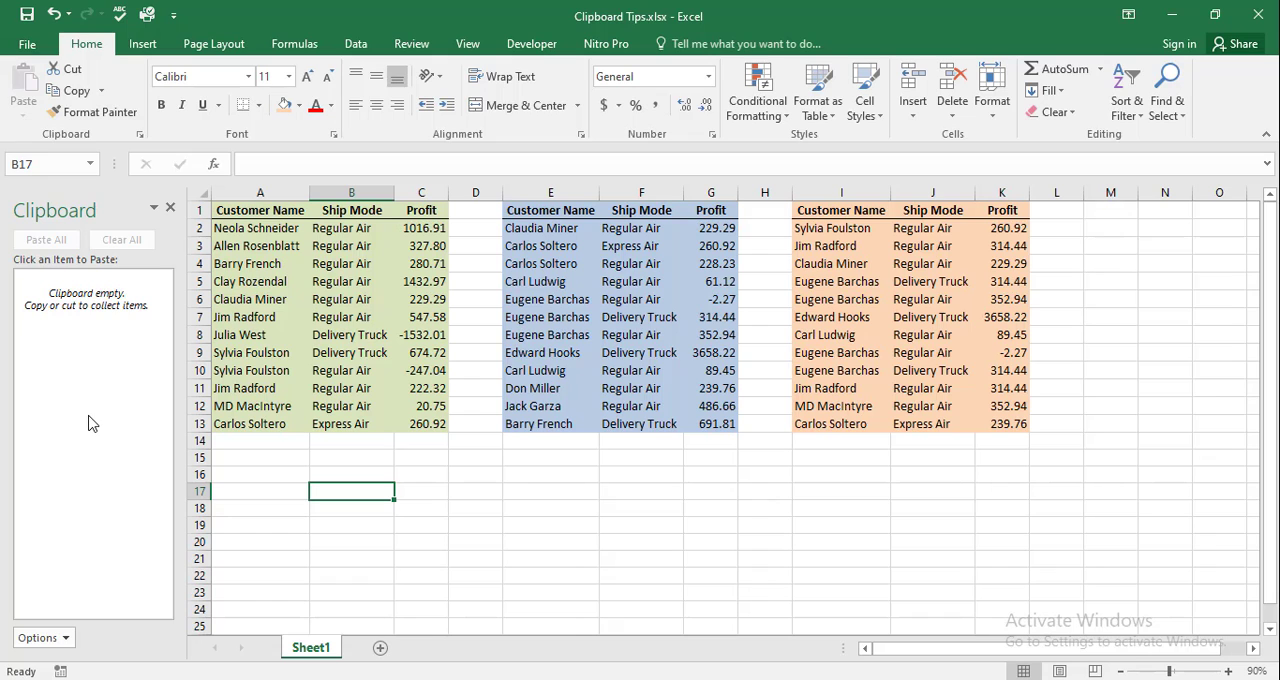
Undock the Clipboard pane and float it over the empty columns beside the orange table
left_click_drag(62, 217, 977, 236)
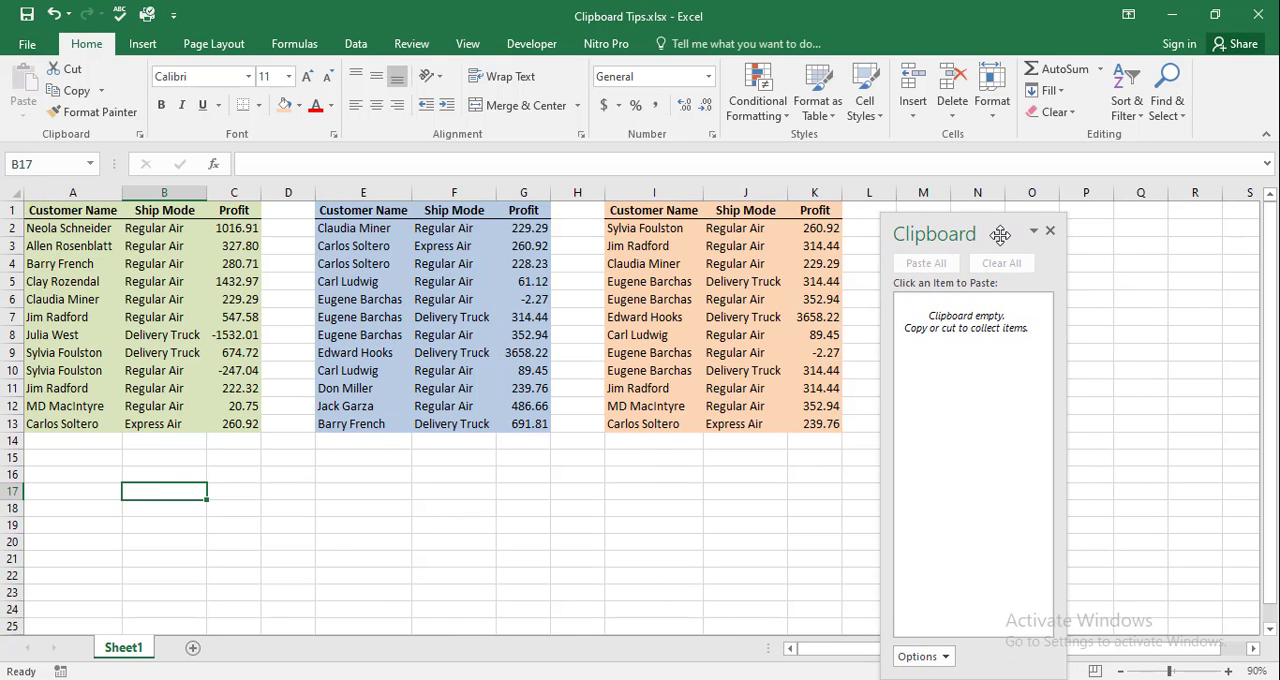
double_click(1000, 234)
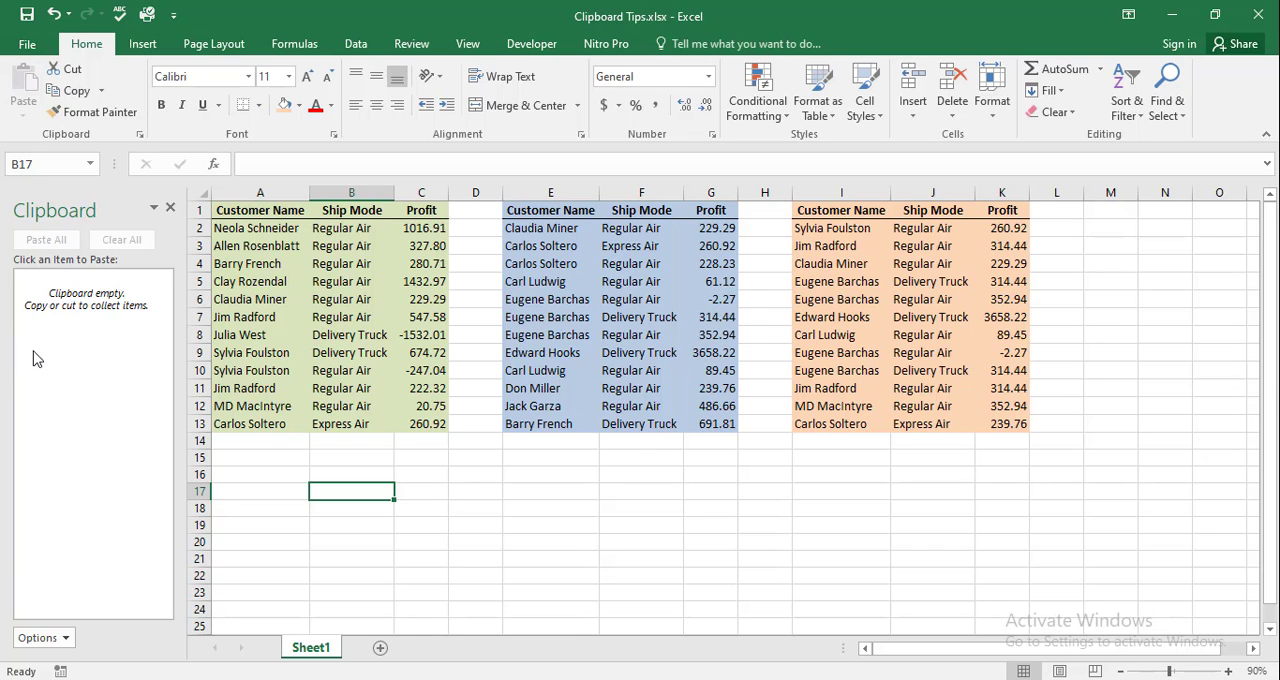
left_click_drag(103, 202, 1000, 234)
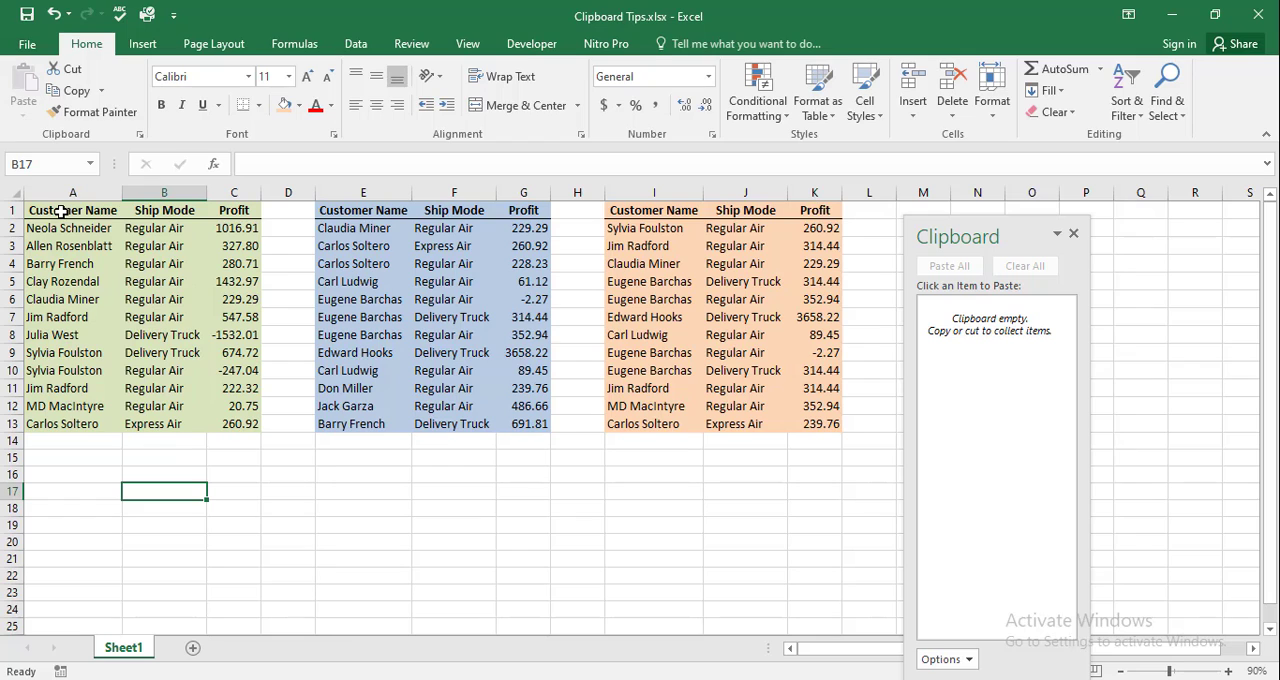
Copy A1:C4, A6:C6 and A10:C11 of the green table to the clipboard as separate items
left_click_drag(60, 211, 237, 257)
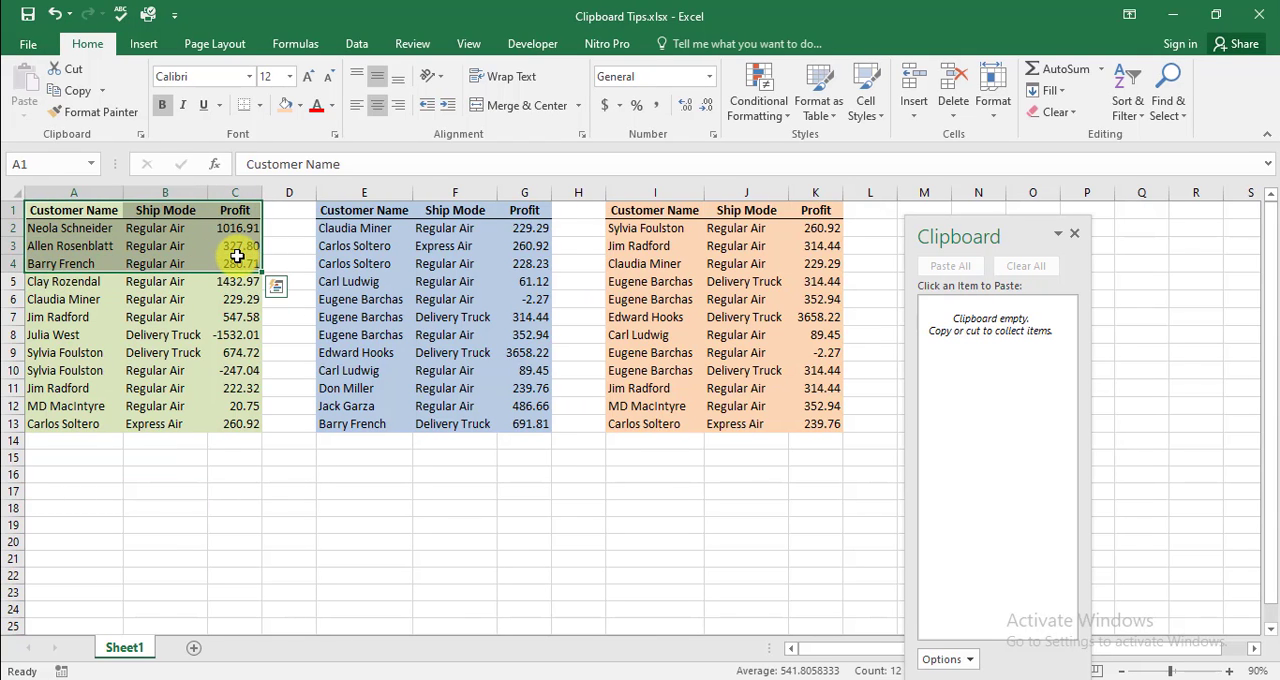
key("ctrl+c")
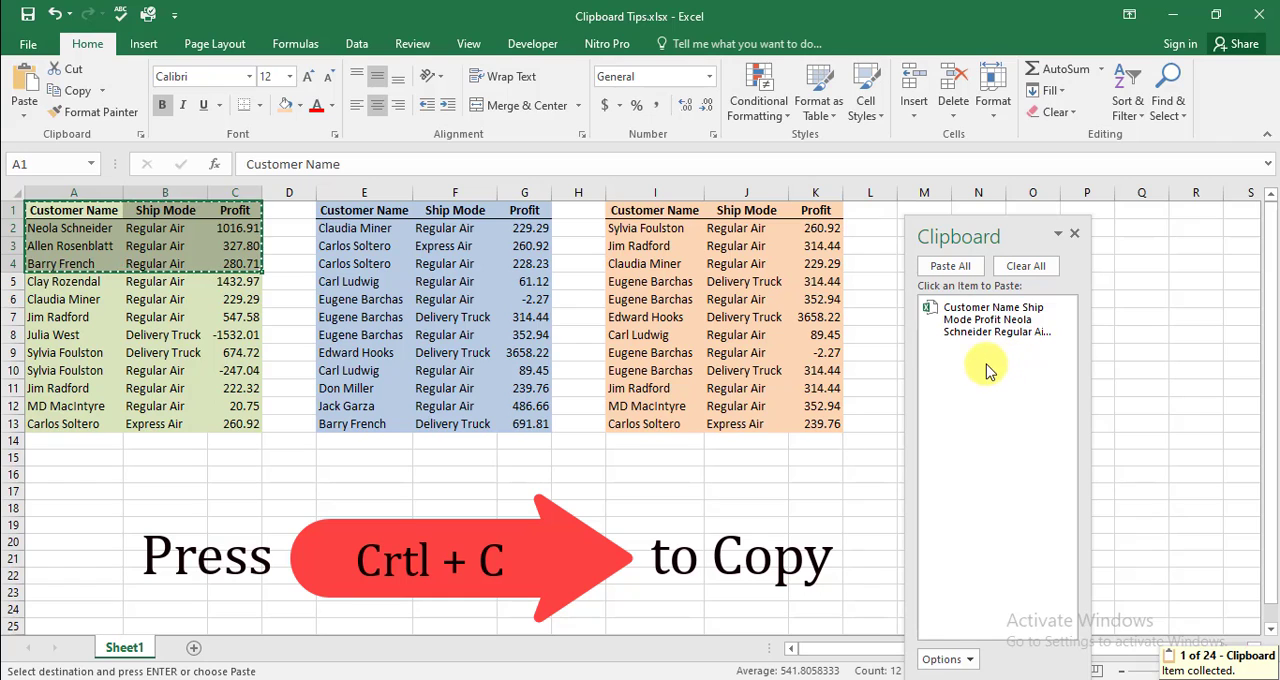
left_click_drag(60, 300, 242, 306)
key("ctrl+c")
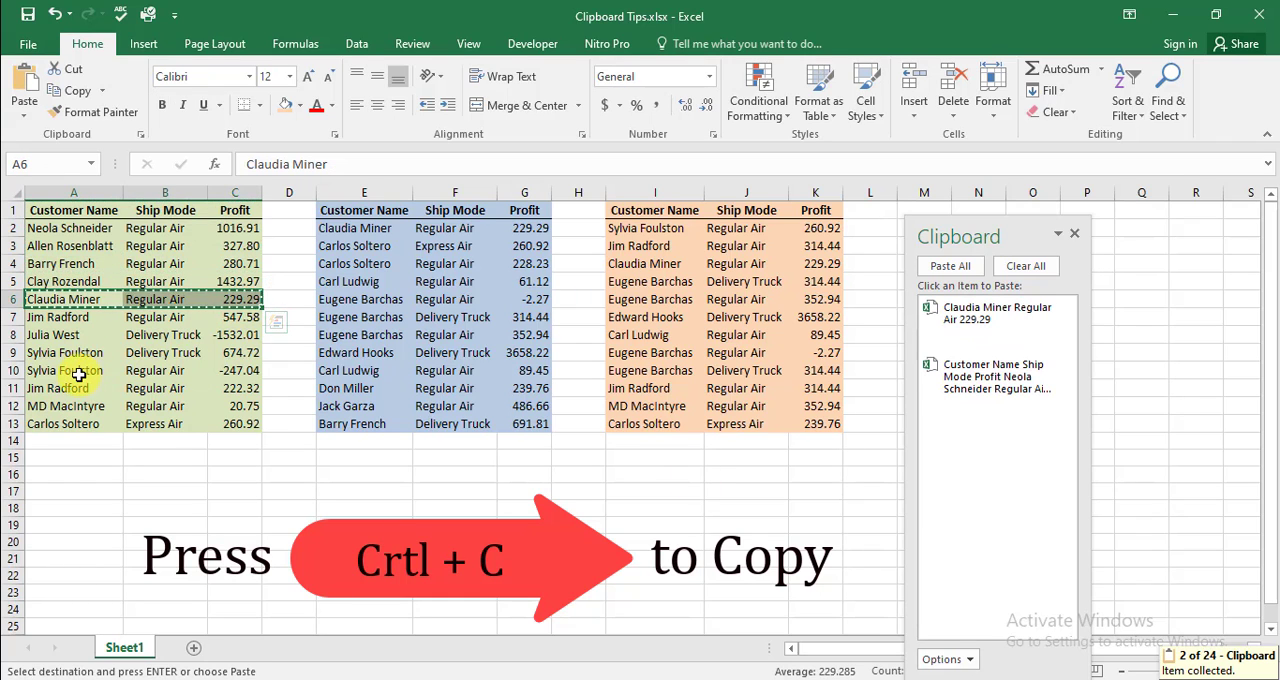
left_click_drag(86, 368, 250, 387)
key("ctrl+c")
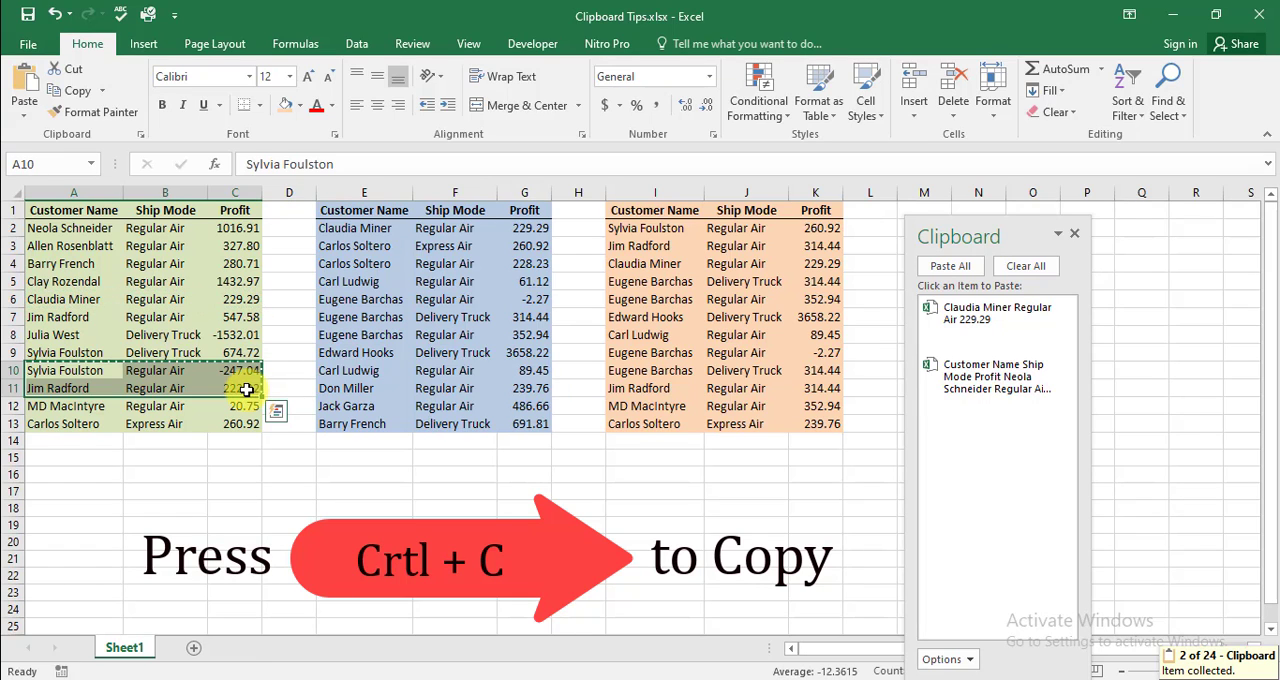
Copy E3:G4 and E10:G11 of the blue table to the clipboard as separate items
left_click_drag(343, 247, 513, 257)
key("ctrl+c")
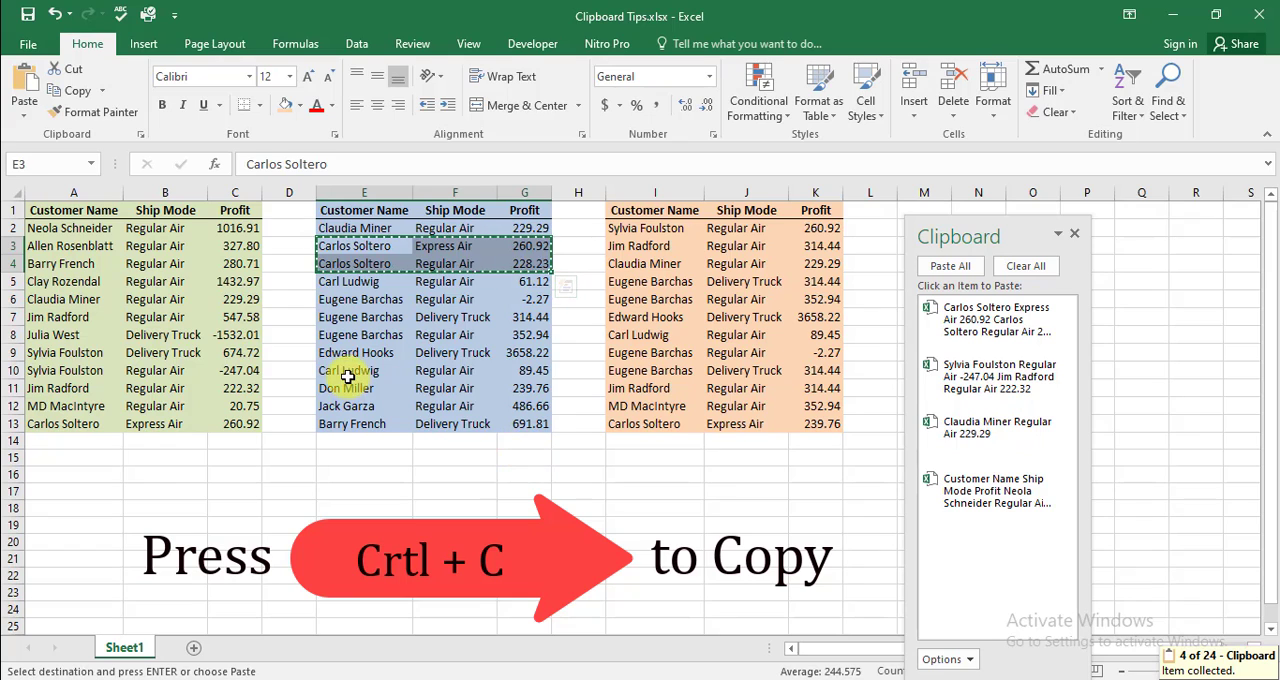
left_click_drag(343, 371, 540, 391)
key("ctrl+c")
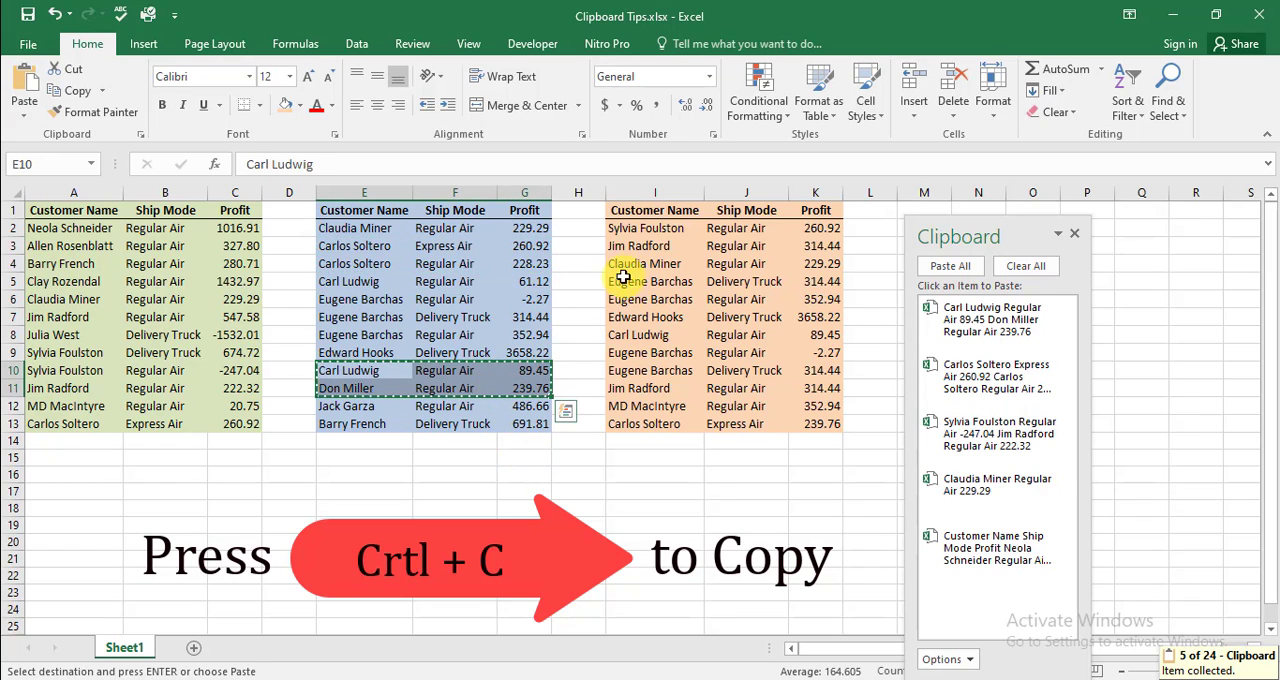
Copy I2:K3, I7:K8 and I10:K11 of the orange table to the clipboard as separate items
left_click_drag(628, 232, 800, 245)
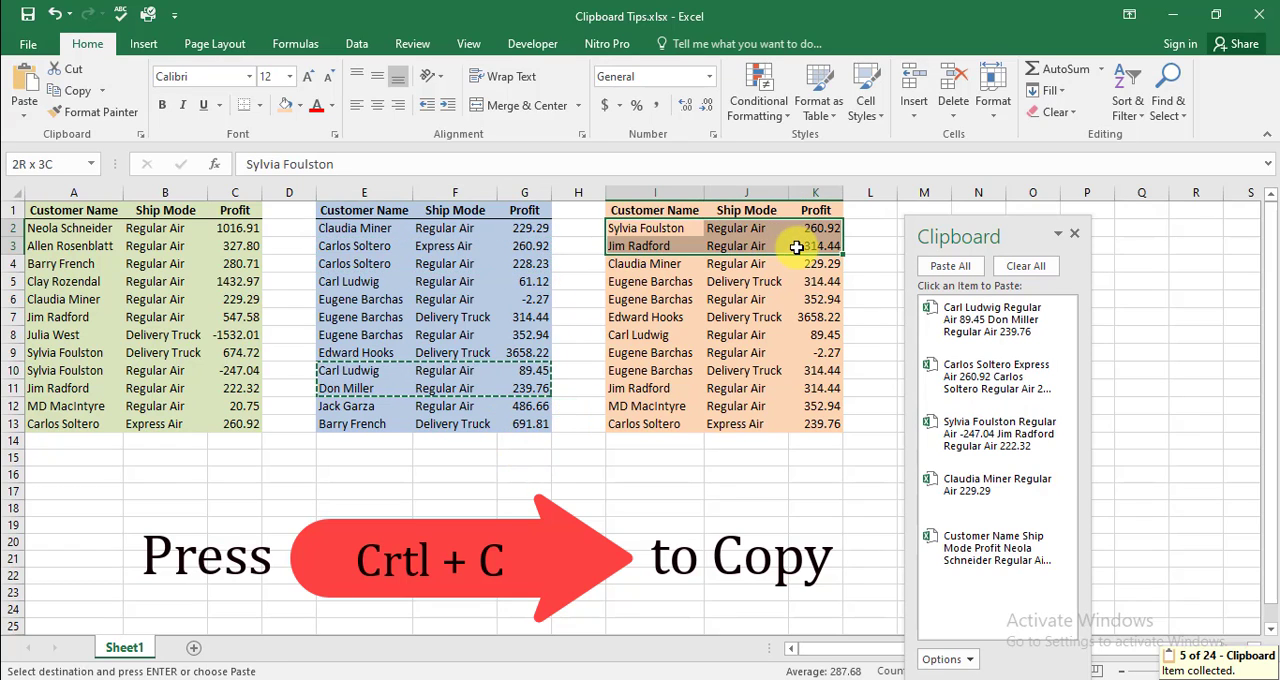
key("ctrl+c")
left_click_drag(648, 318, 818, 327)
key("ctrl+c")
key("ctrl+q")
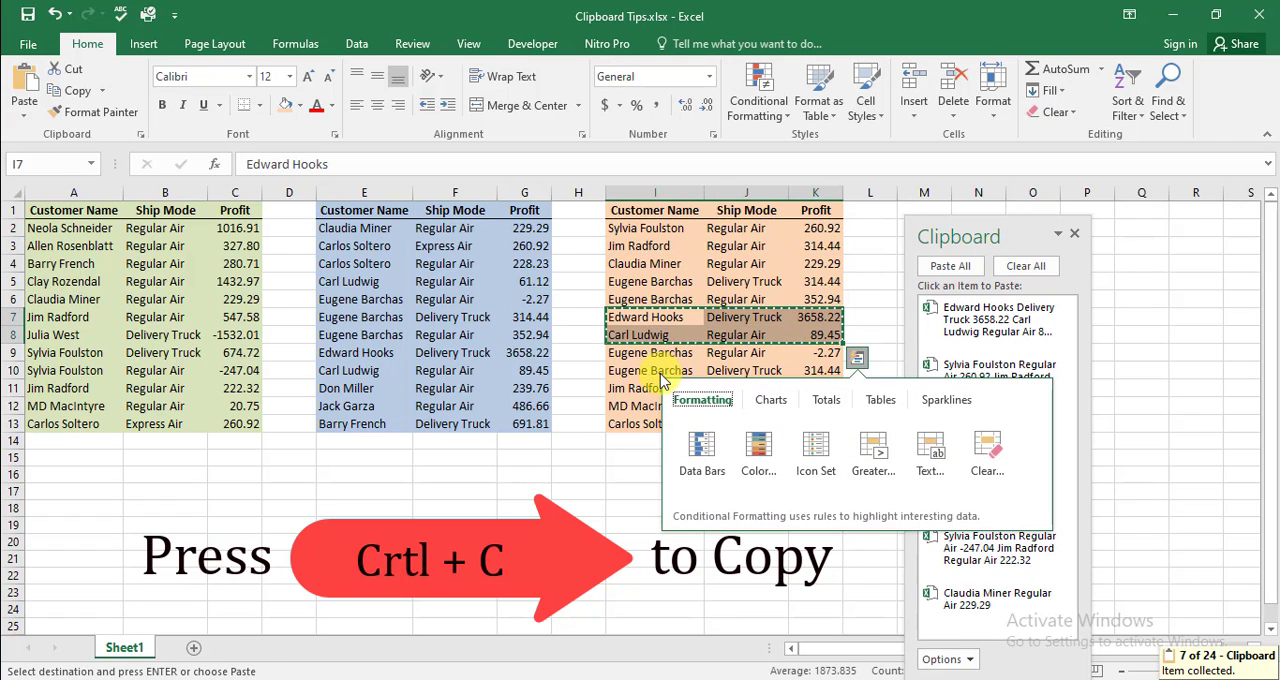
left_click(650, 371)
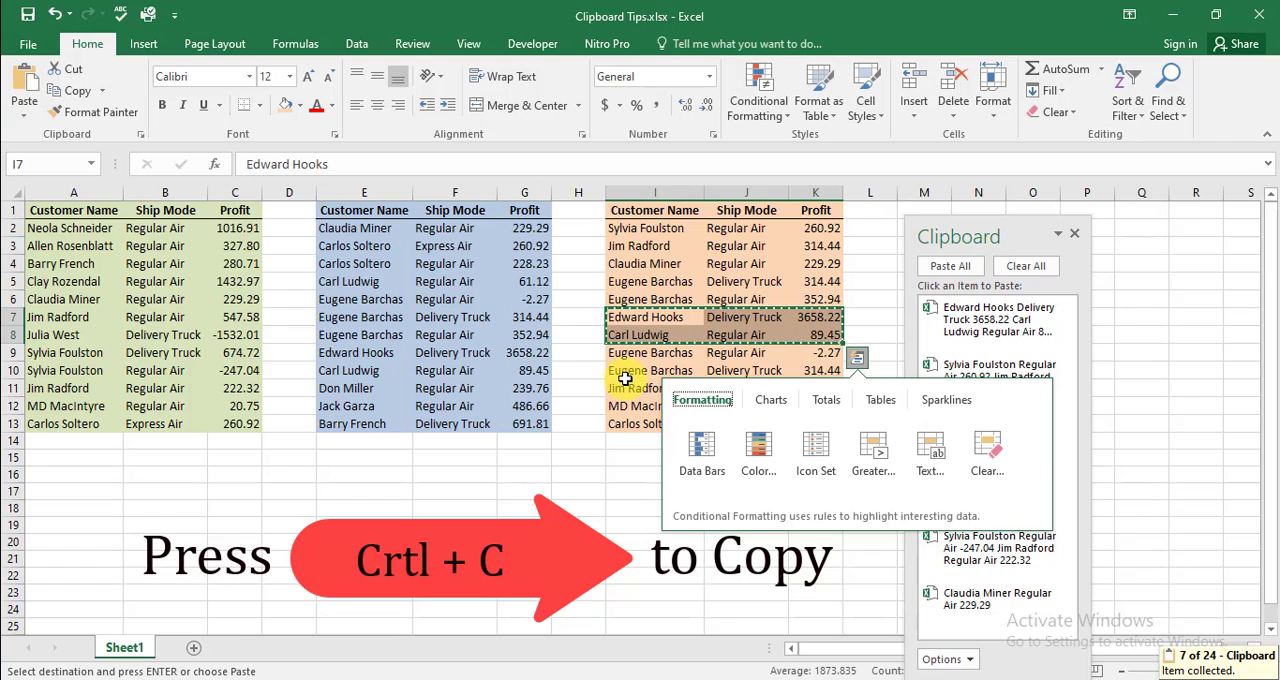
left_click_drag(626, 378, 800, 388)
key("ctrl+c")
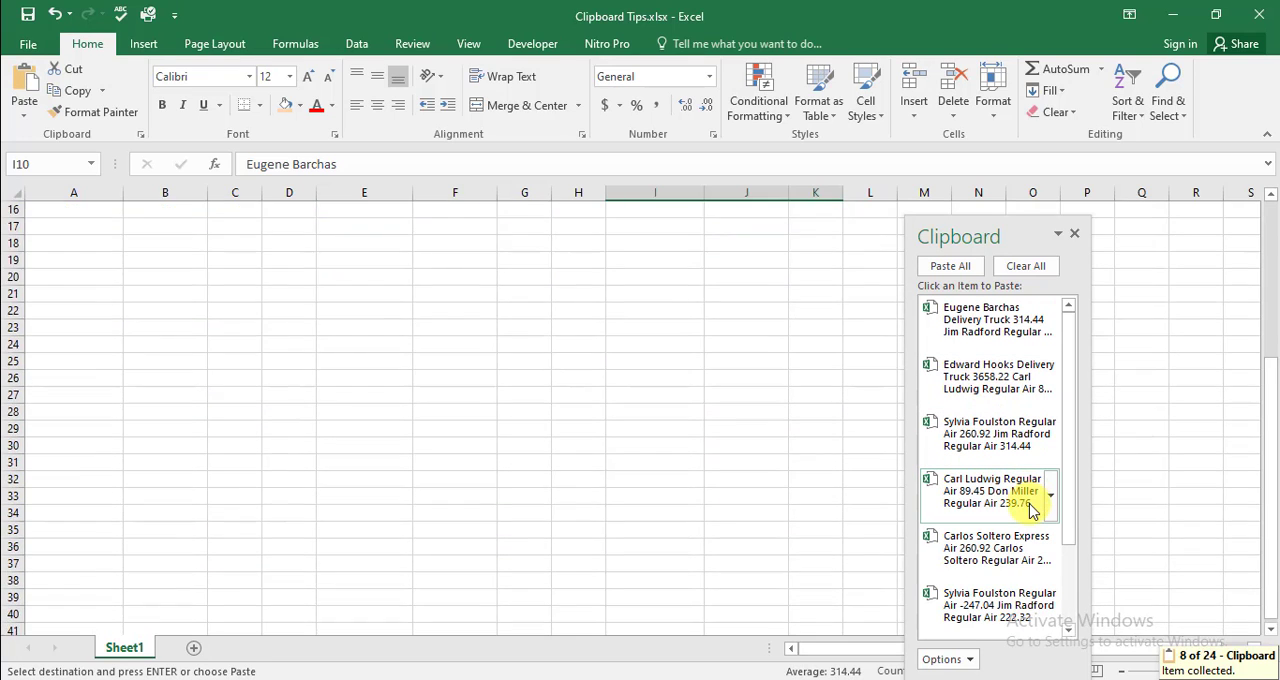
Move the floating Clipboard pane higher and enlarge it so that all collected items fit
scroll(1075, 483, "down", 3)
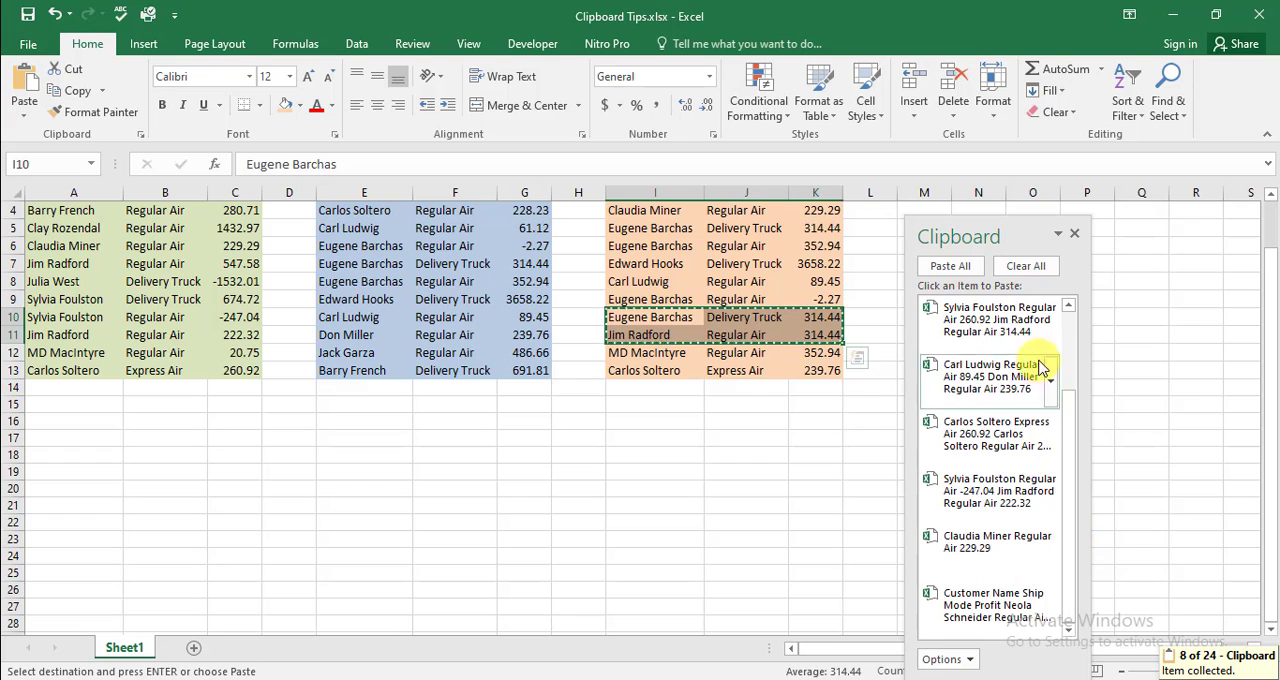
left_click_drag(1020, 237, 986, 64)
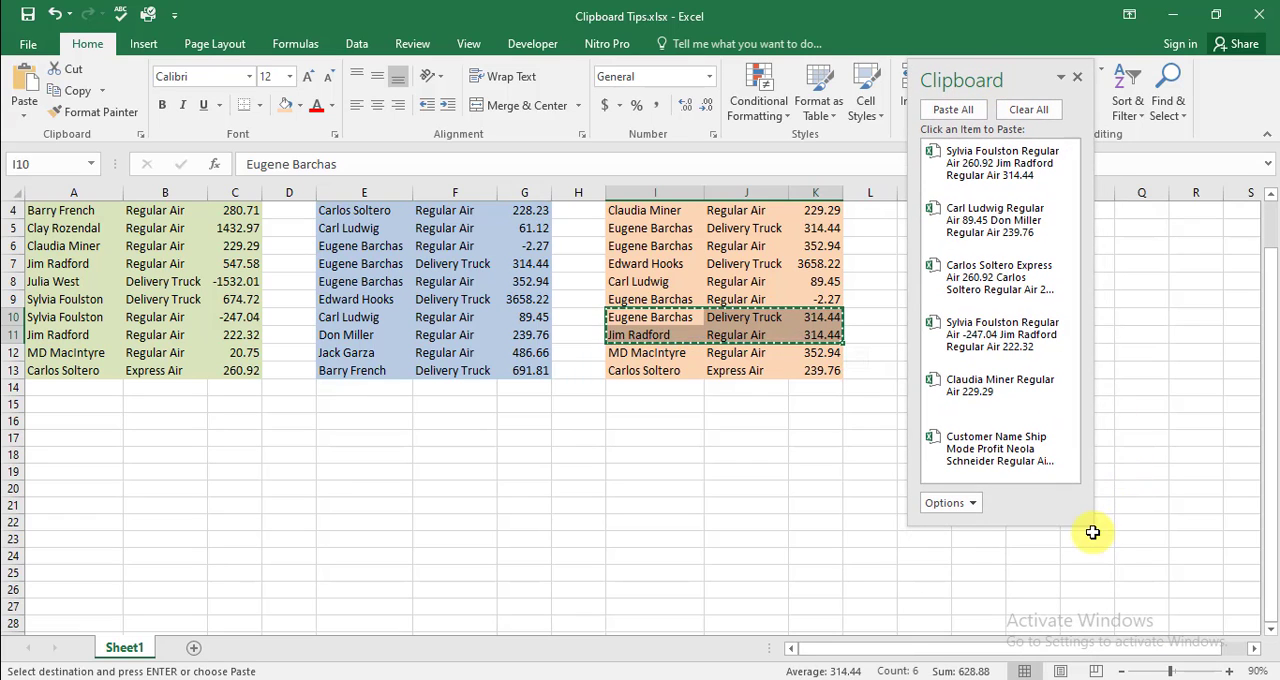
left_click_drag(1091, 521, 1186, 608)
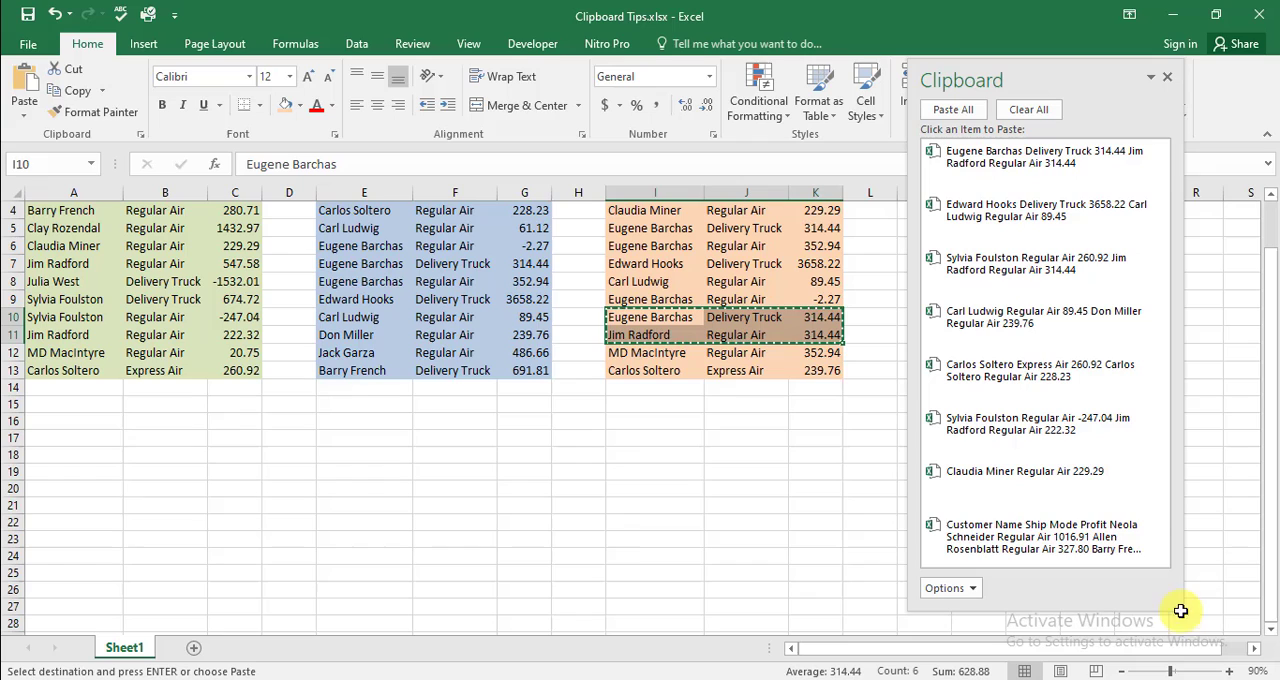
Paste the collected item with the header row and first three green records at cell A21
left_click(78, 500)
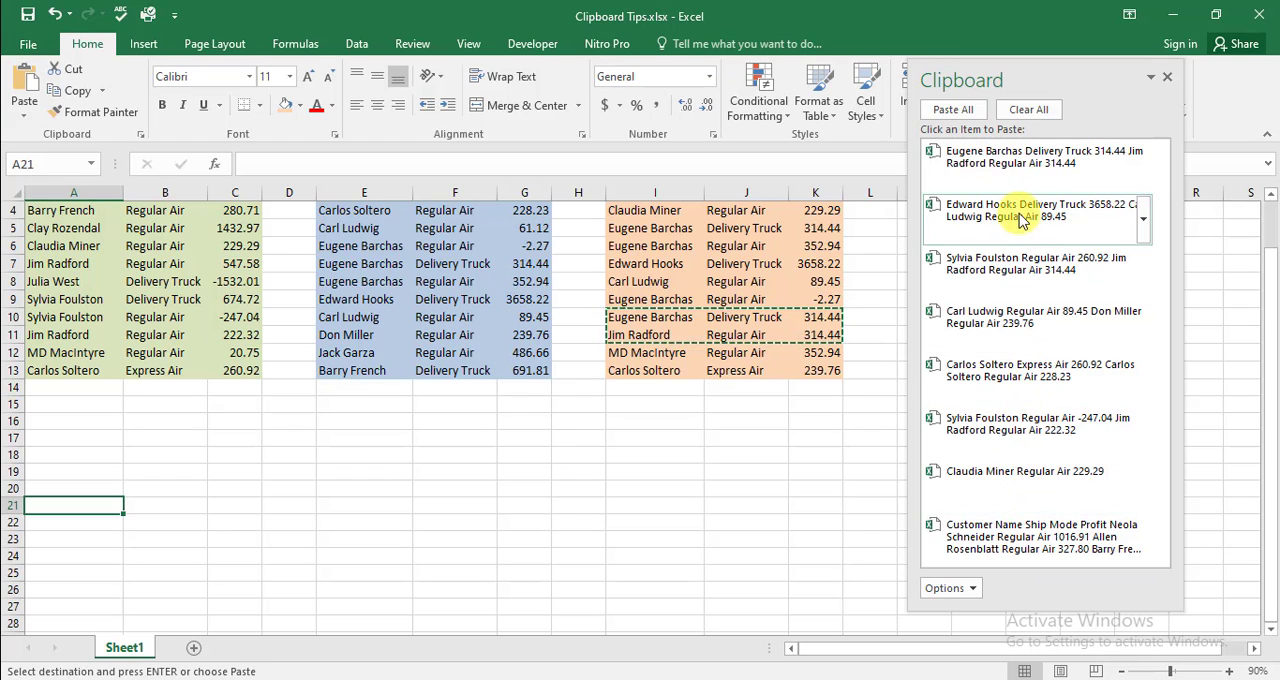
scroll(1020, 220, "up", 1)
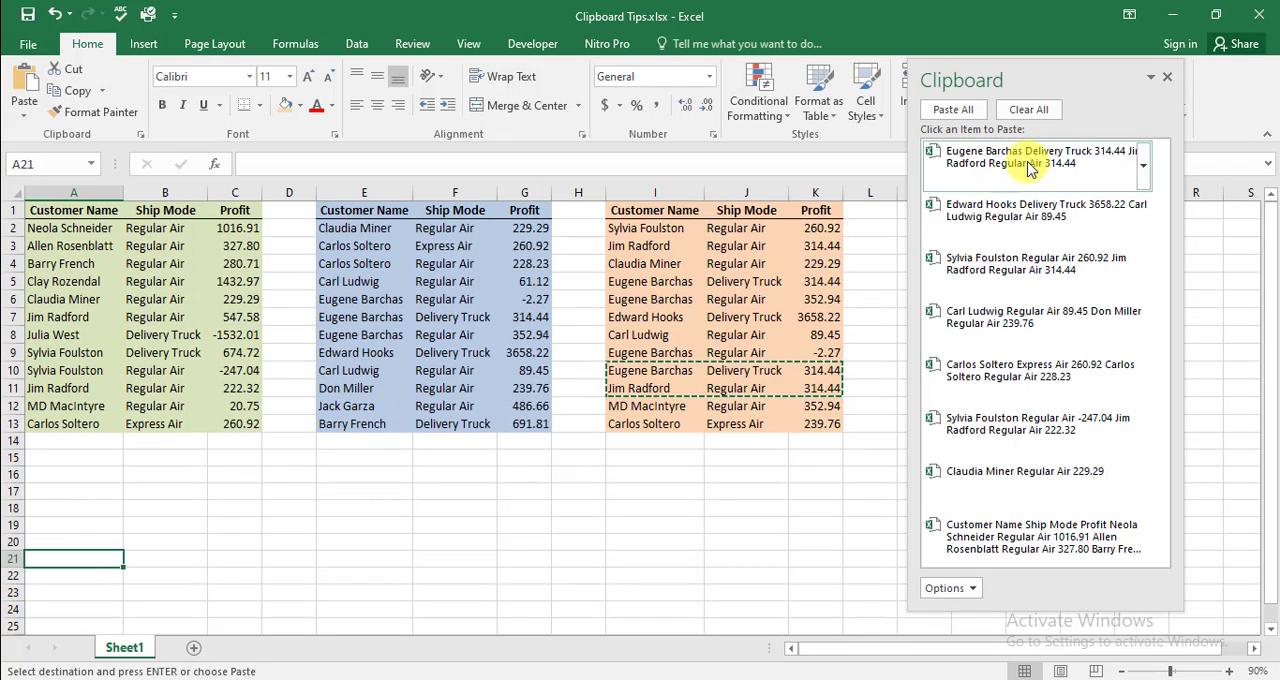
left_click(1013, 556)
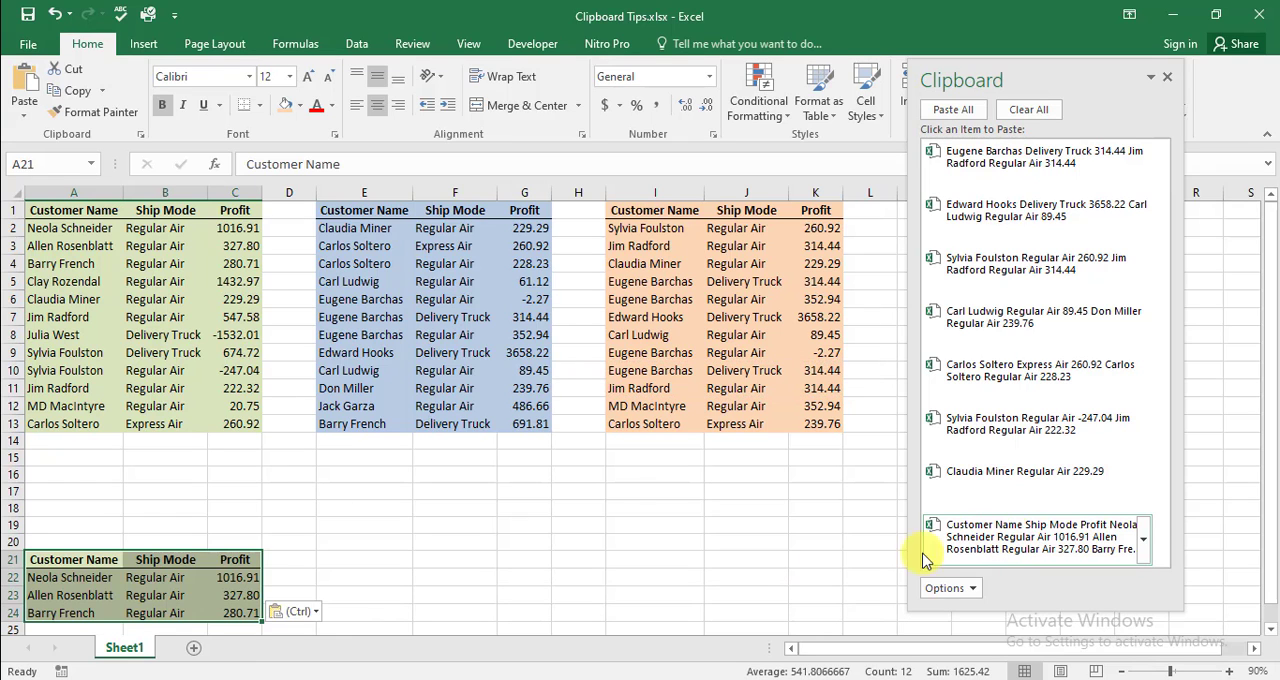
Paste the collected single-row item with profit 229.29 at cell A25, directly below the pasted records
scroll(417, 528, "down", 3)
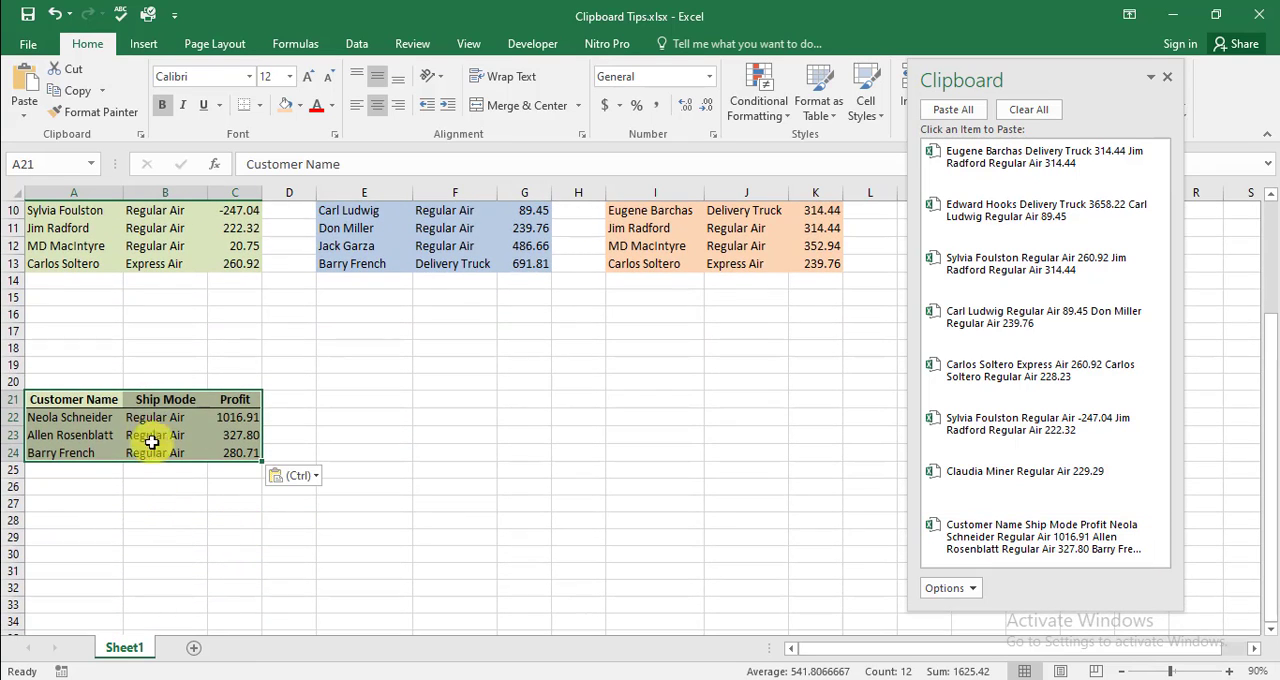
left_click(63, 471)
left_click(986, 476)
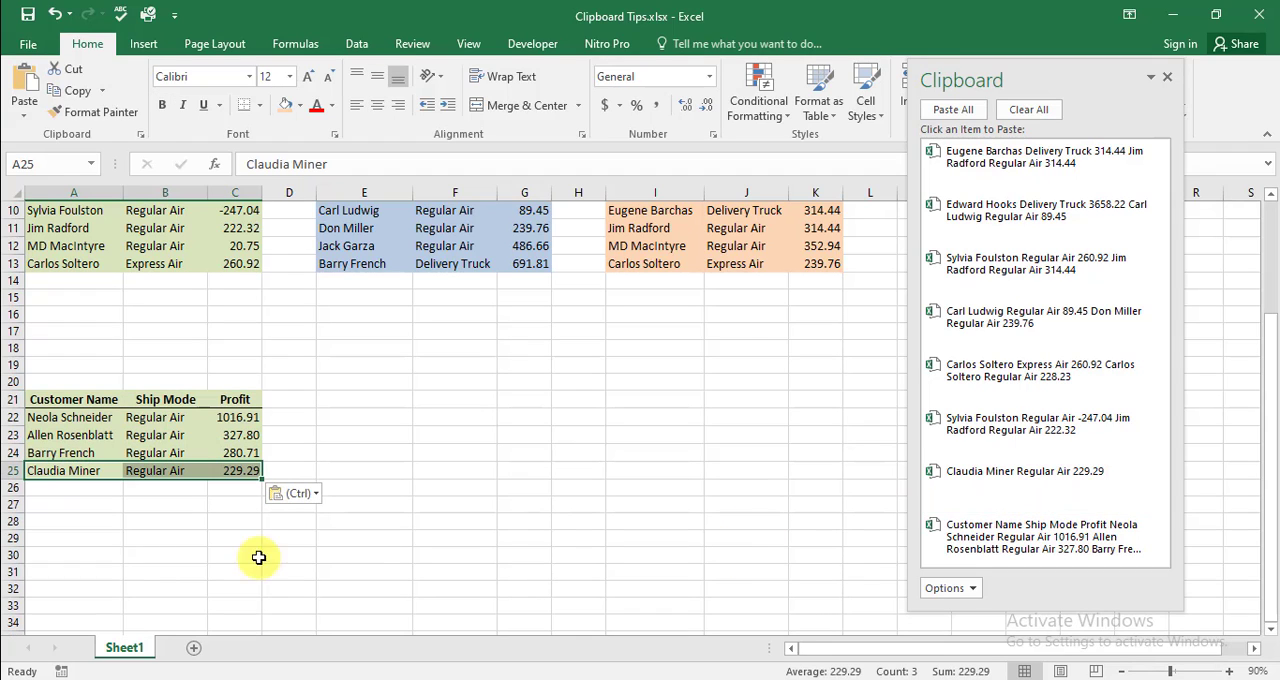
Paste the collected green item with profits -247.04 and 222.32 at cell A26, below the rows already pasted
left_click(68, 490)
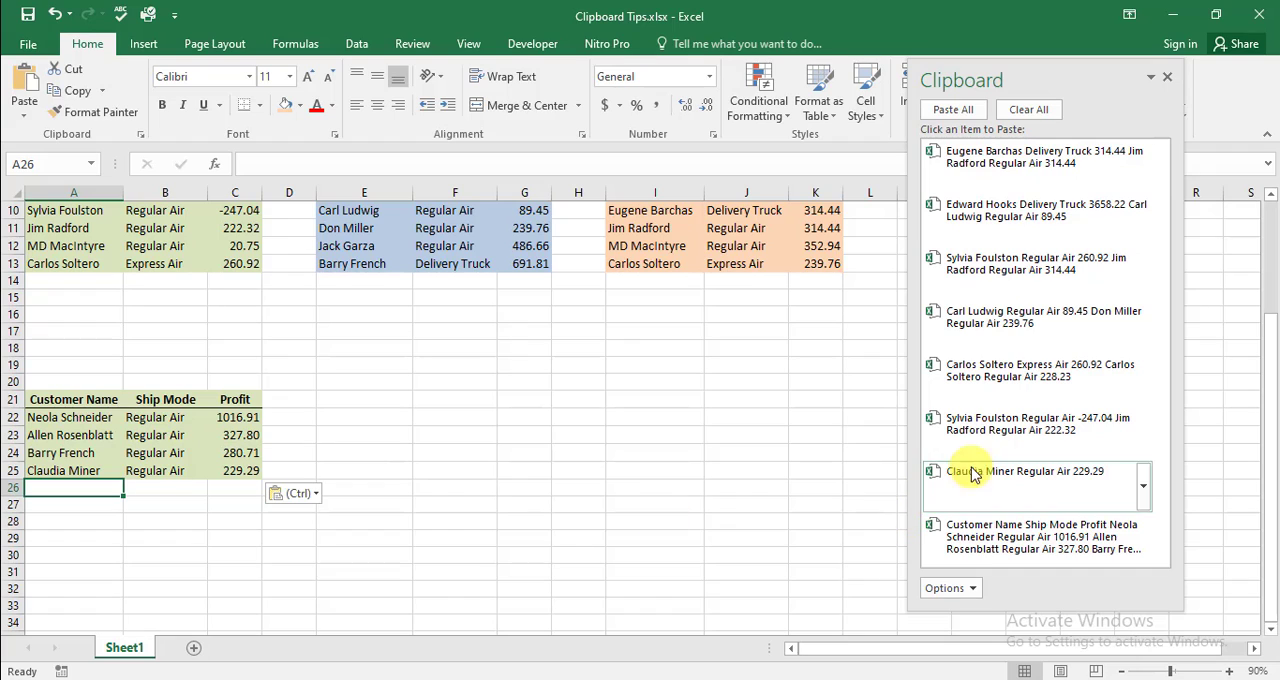
left_click(1007, 447)
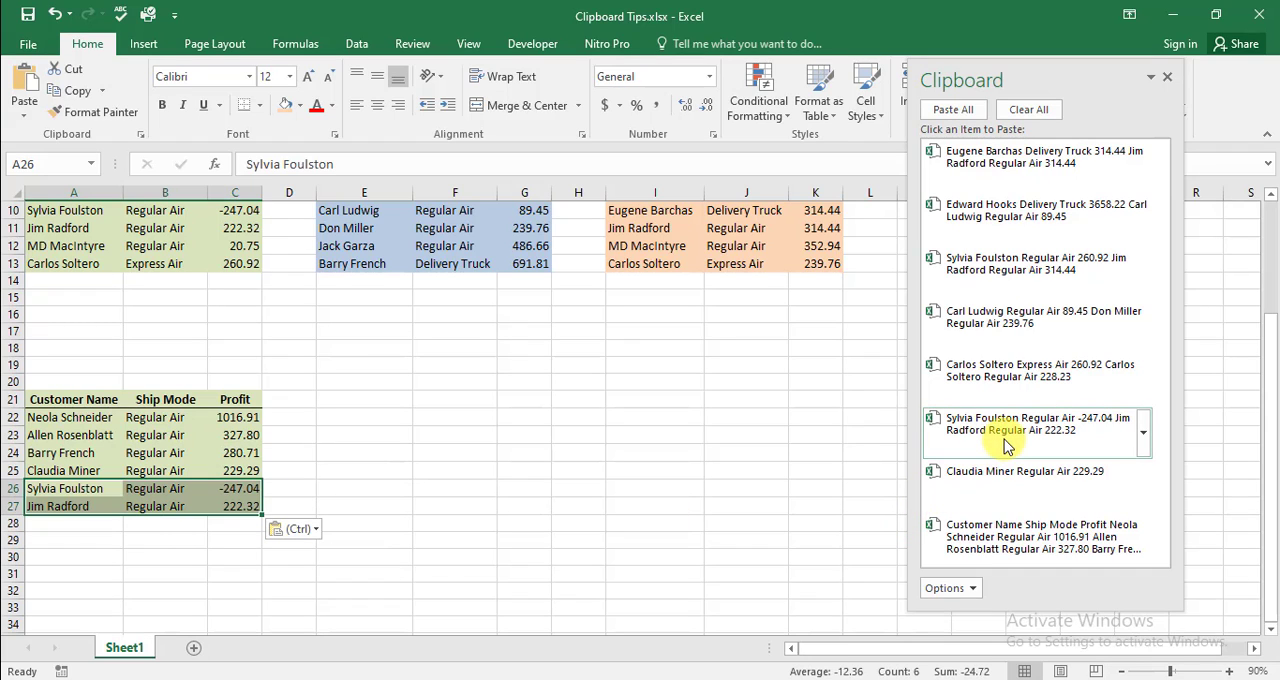
Paste the collected blue item with profits 260.92 and 228.23 at A28 and the one with 89.45 and 239.76 at A30
left_click(82, 527)
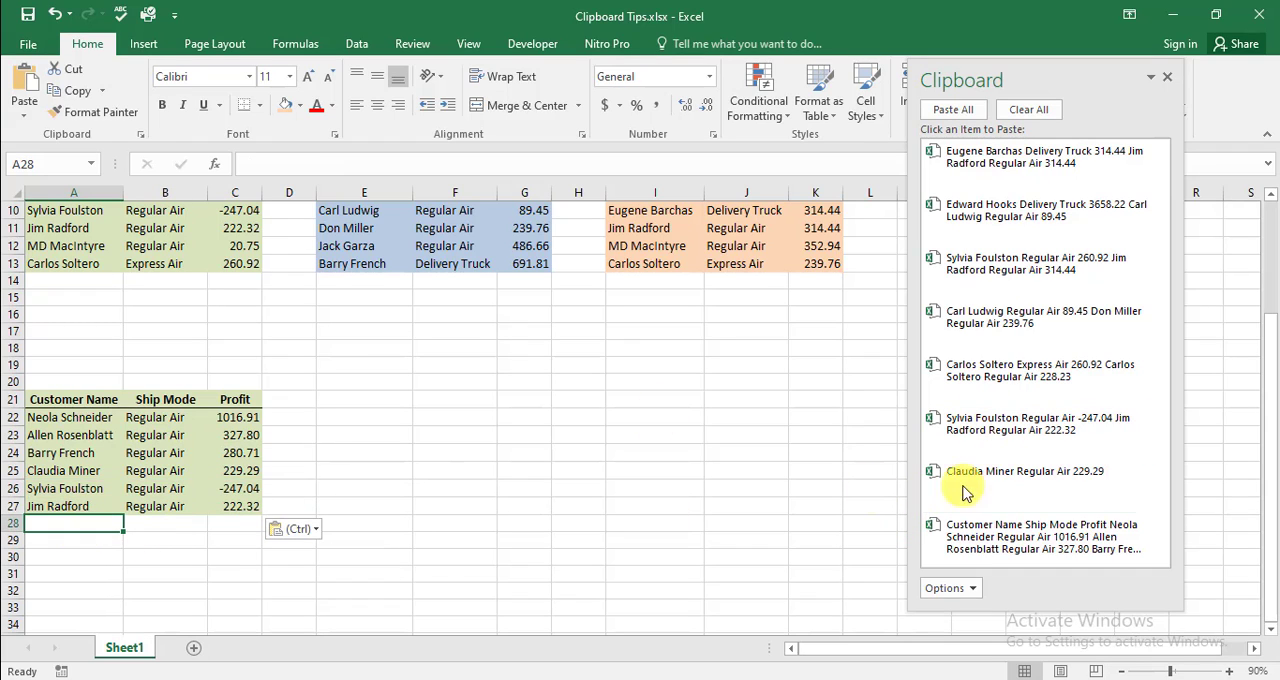
left_click(1010, 390)
left_click(100, 562)
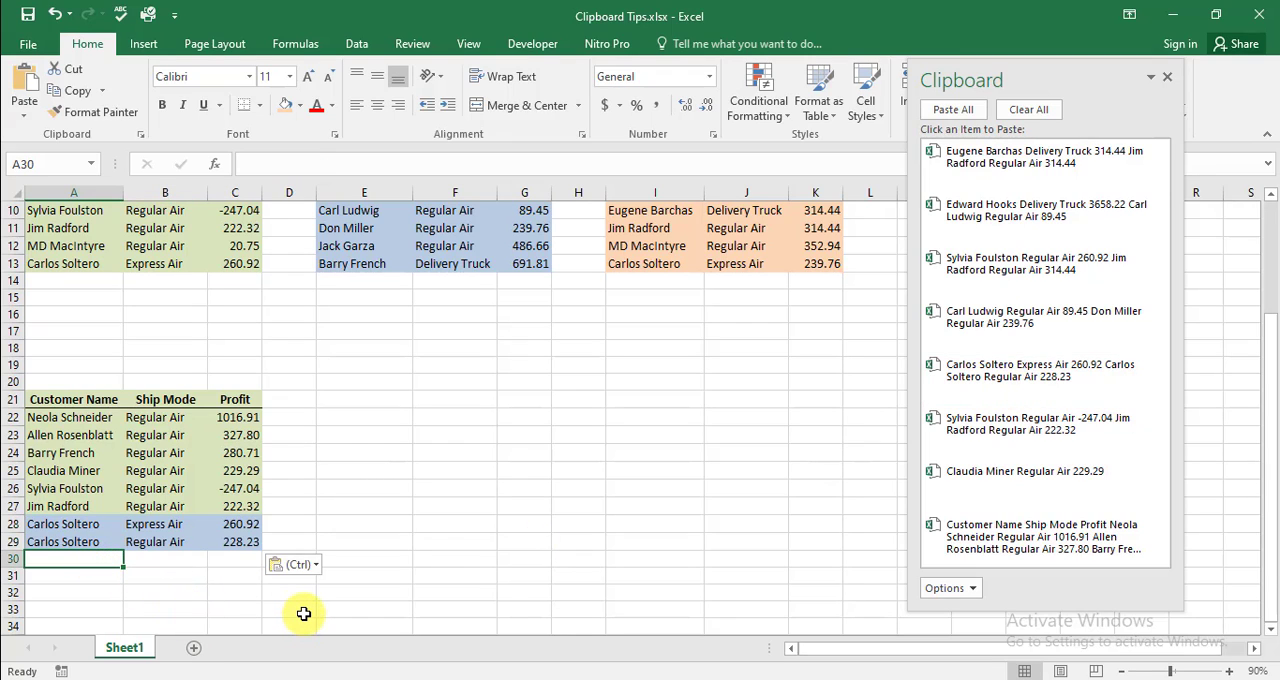
left_click(1020, 320)
Paste the collected orange item with profits 260.92 and 314.44 at A32 and the Delivery Truck item with 314.44 twice at A34
left_click(68, 594)
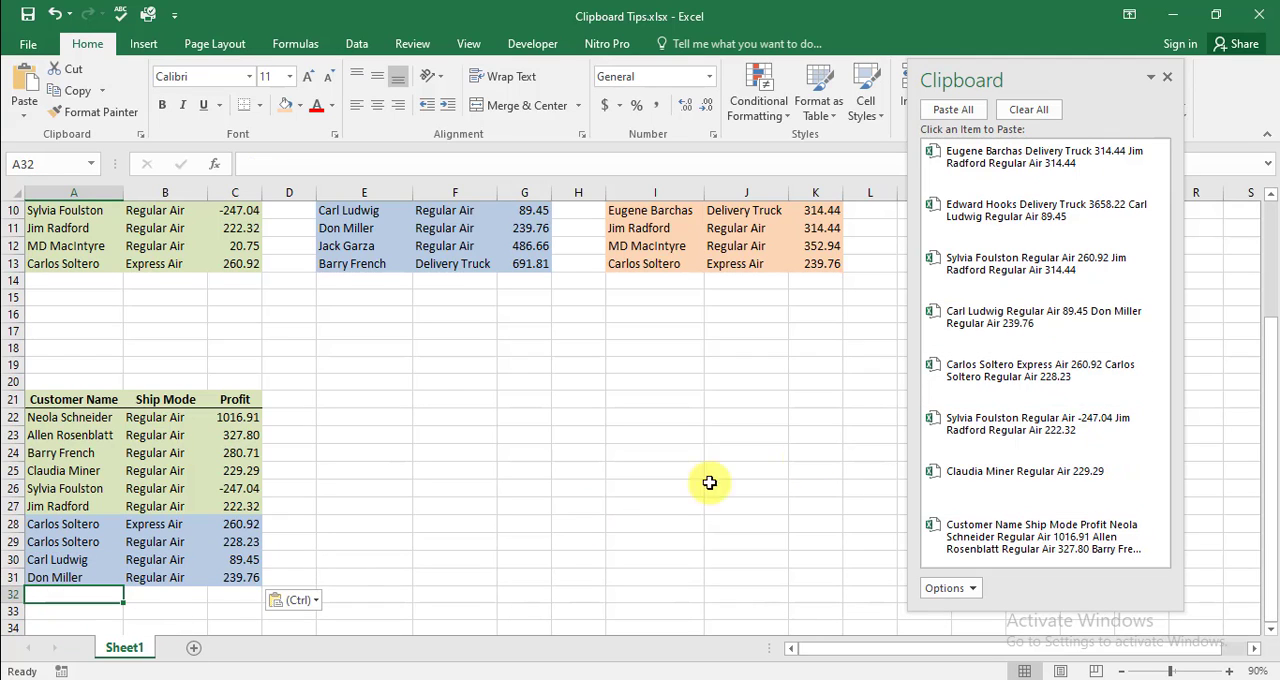
left_click(1013, 283)
scroll(217, 560, "down", 2)
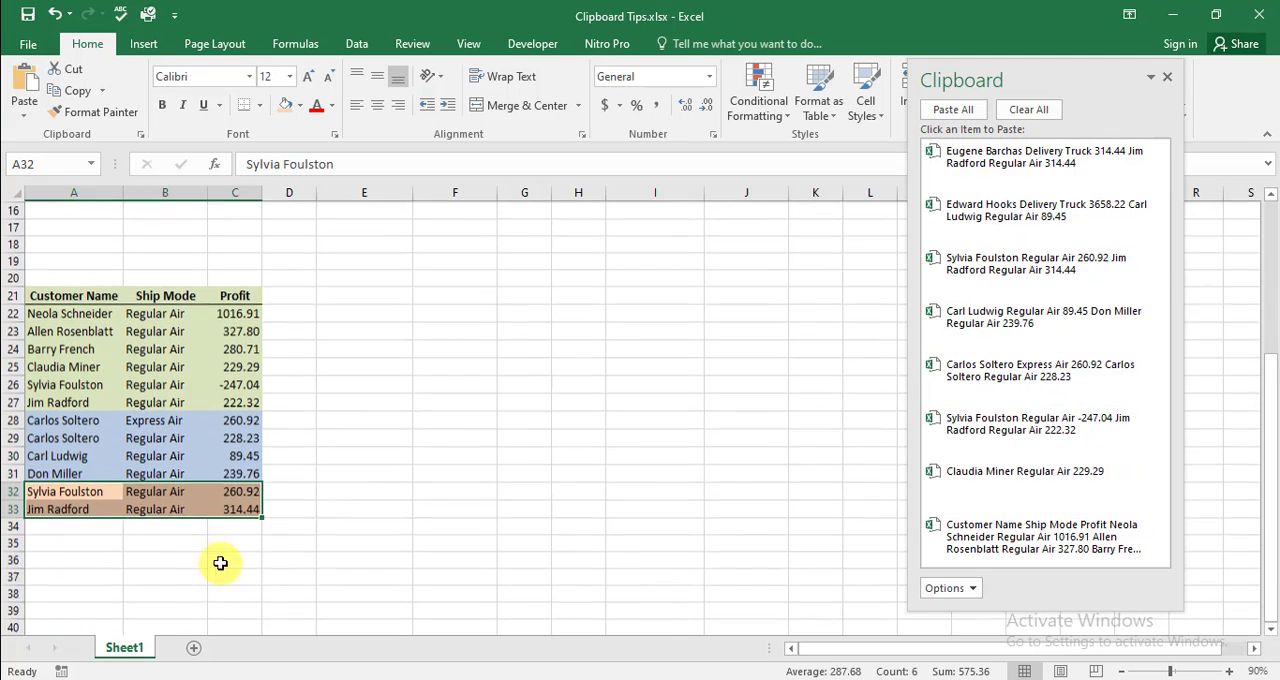
left_click(60, 525)
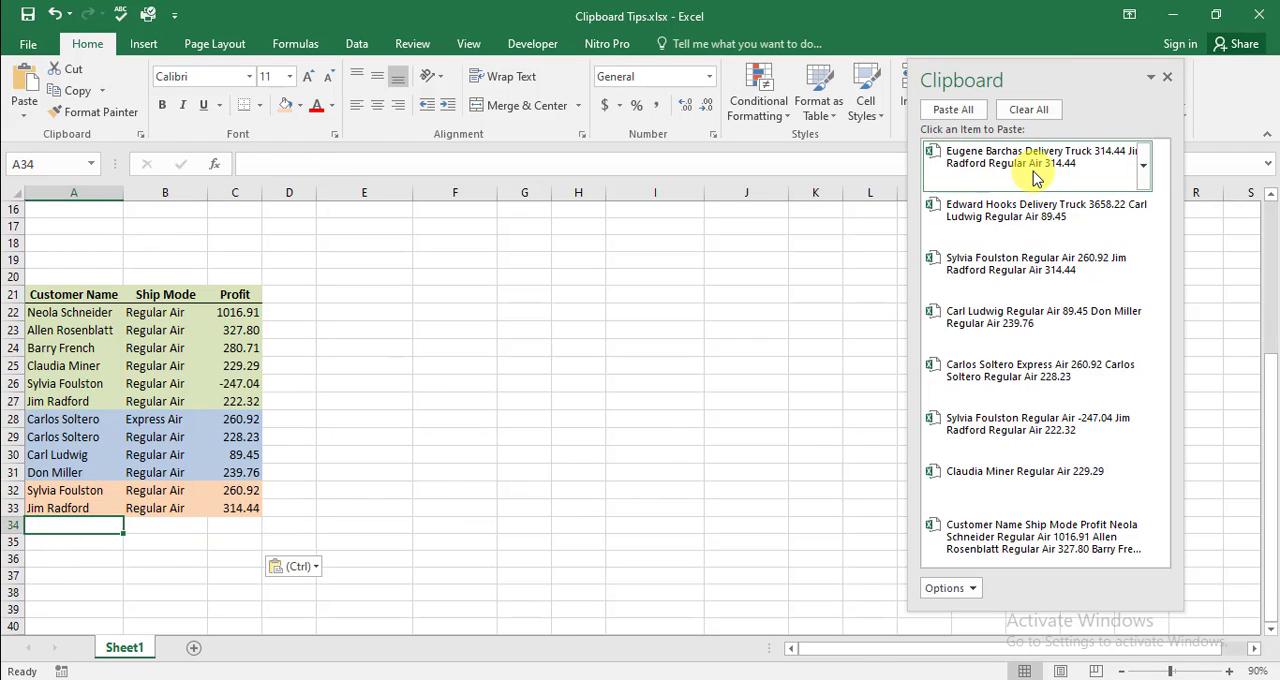
left_click(1034, 165)
Paste all collected clipboard items at once, starting at cell E21 beside the new table
left_click(340, 299)
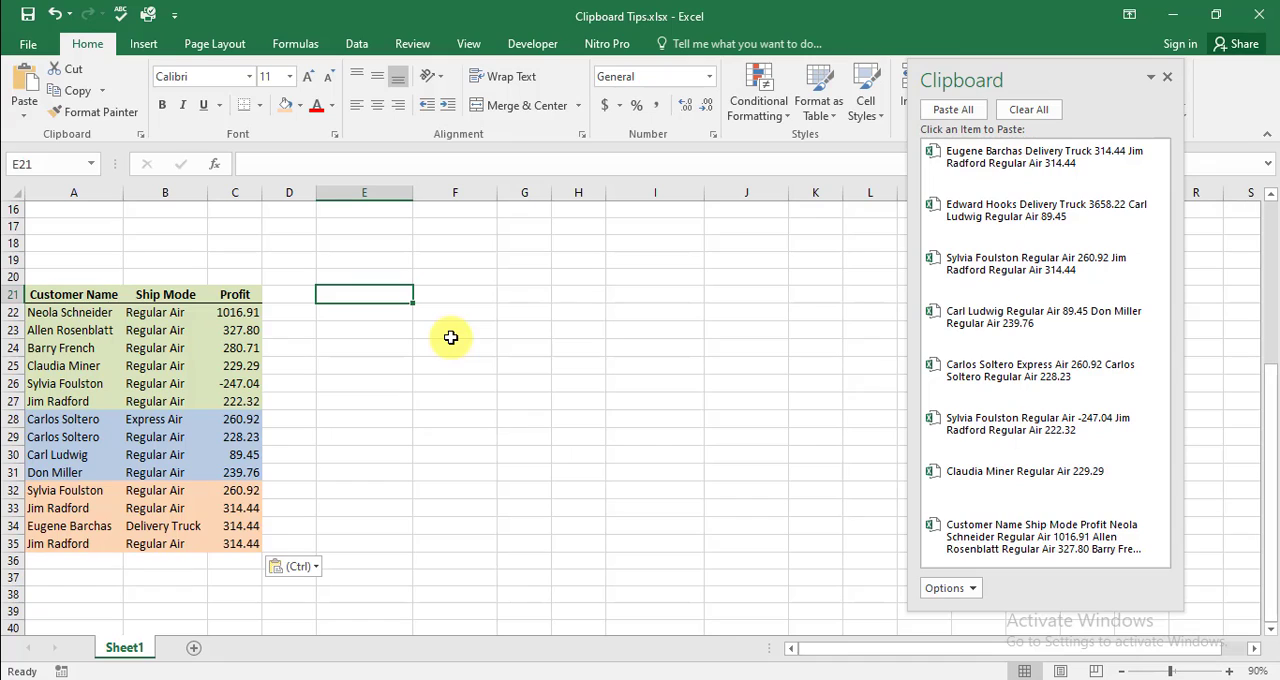
left_click(953, 112)
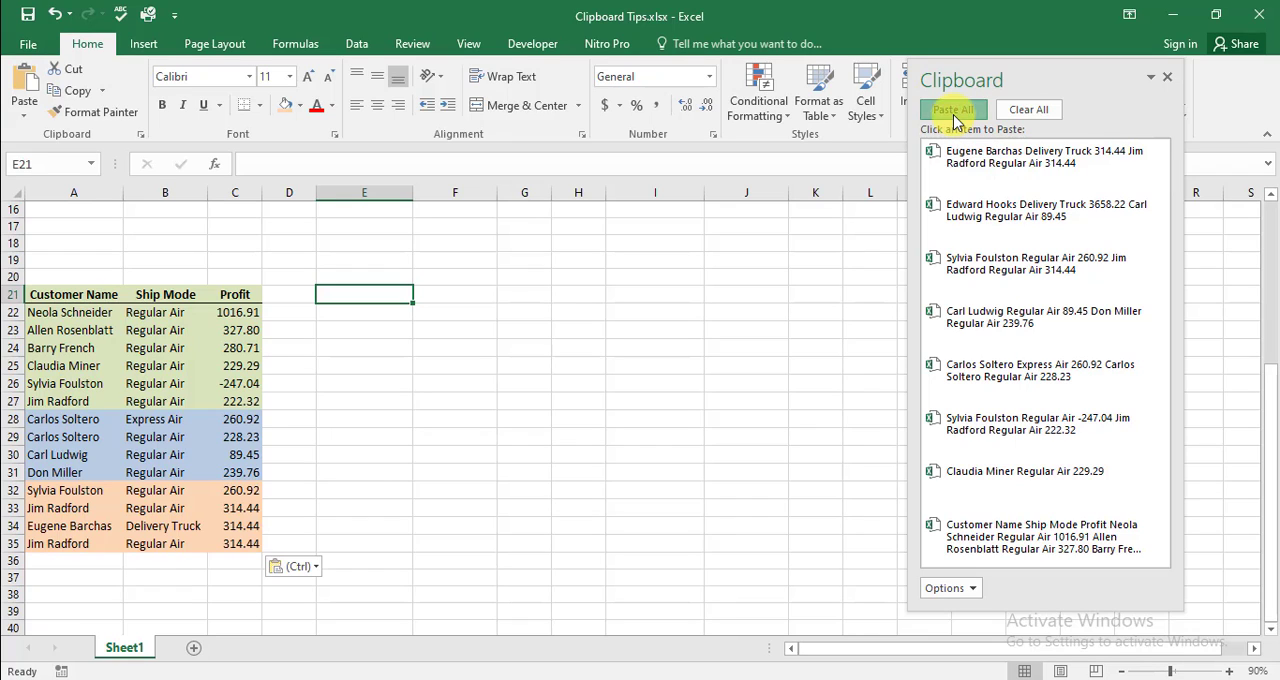